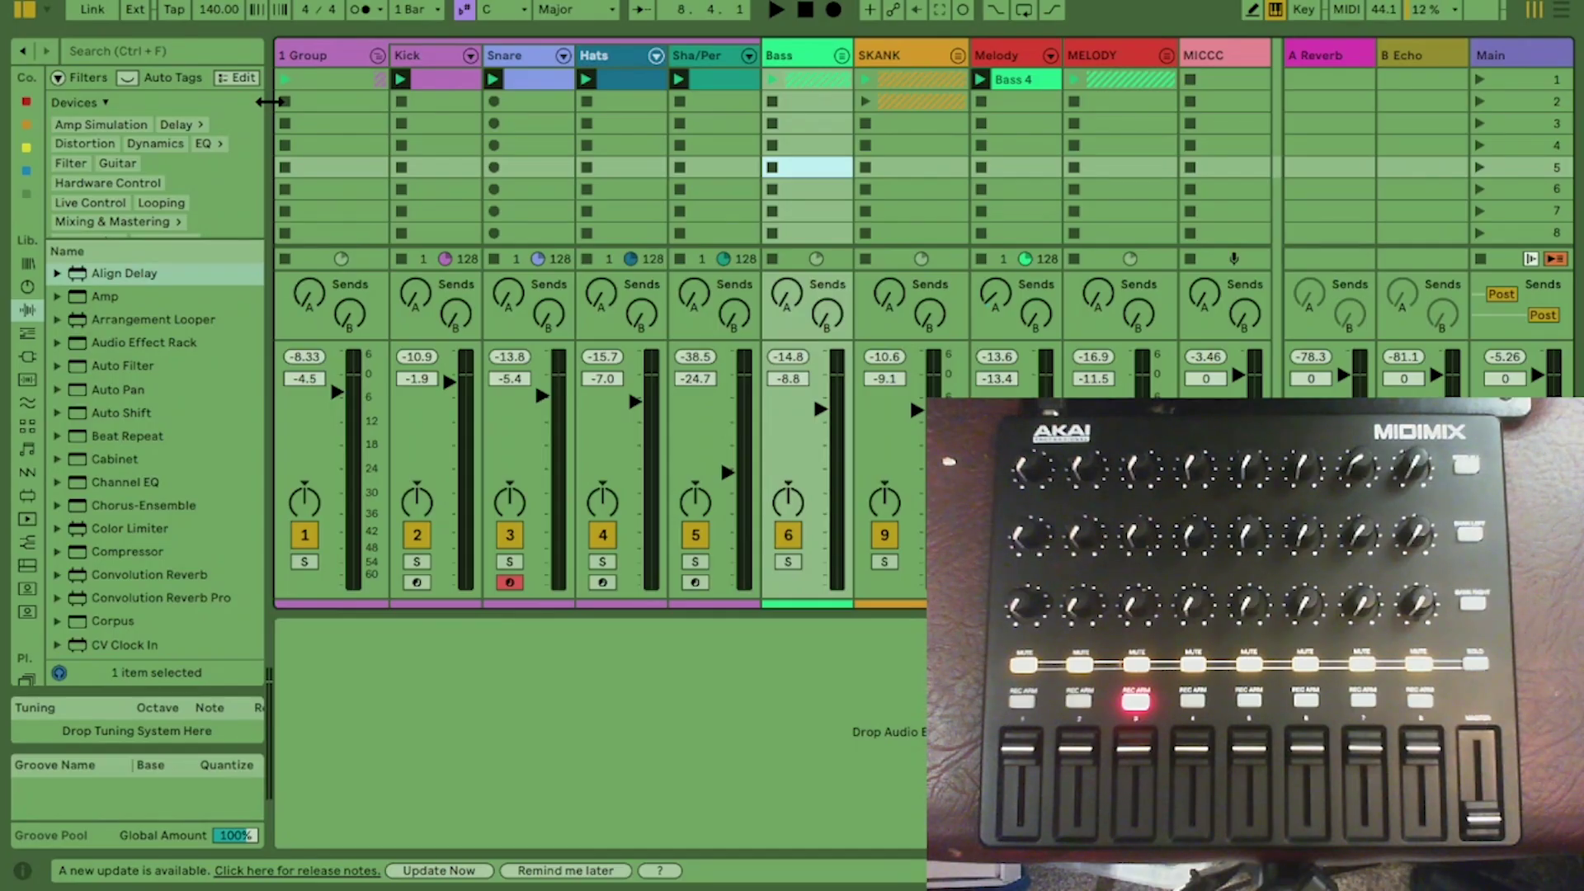
Step: Start the Live set playing so the track level meters respond
key(space)
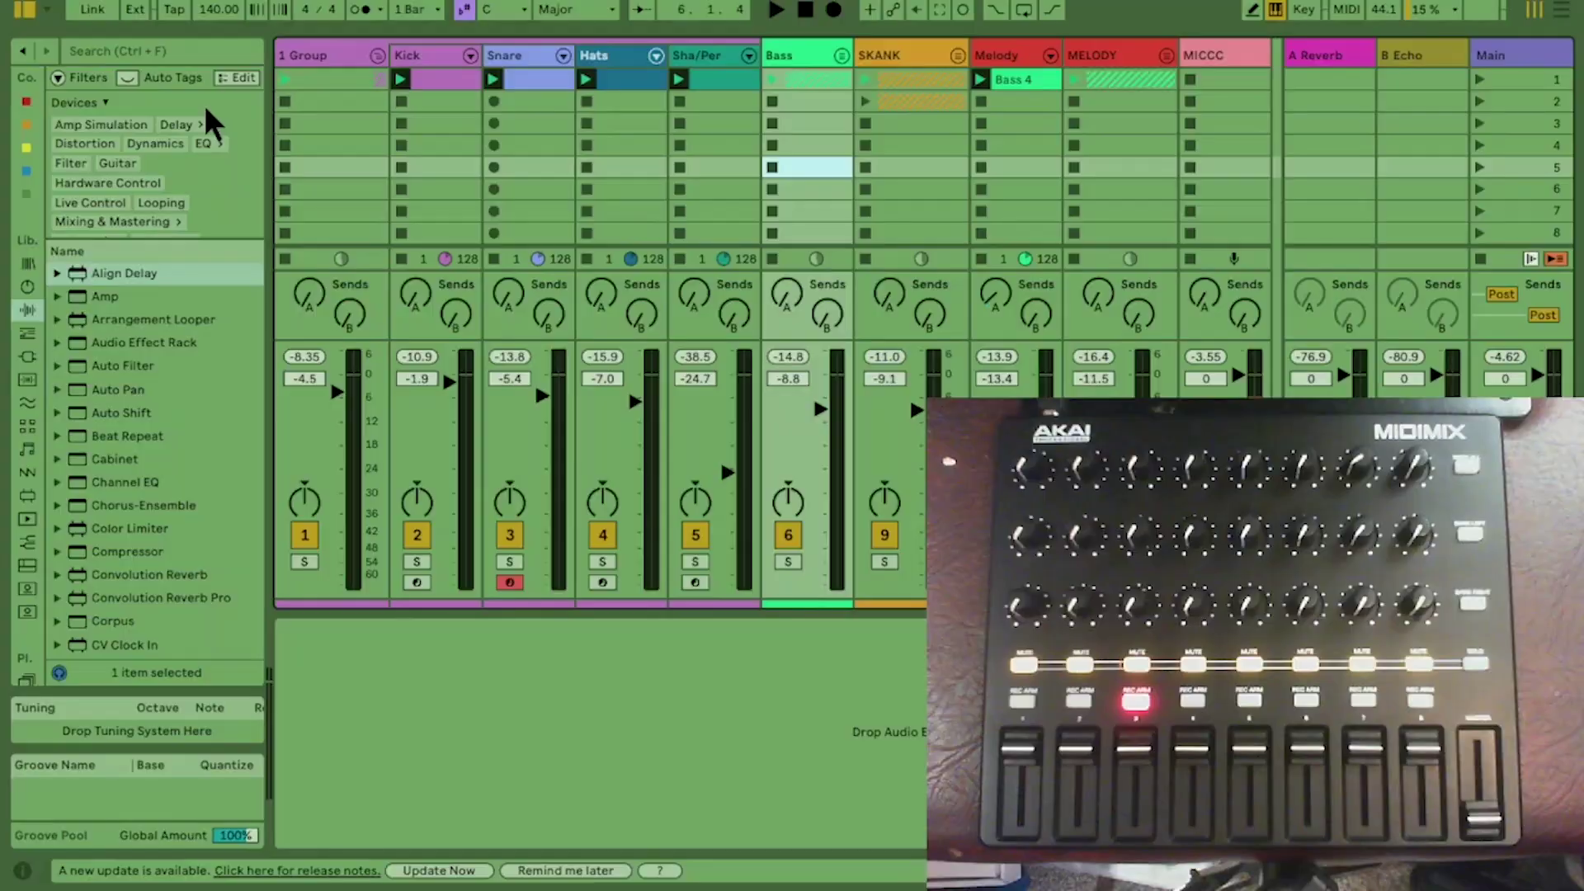
Step: Switch on MIDI Map Mode (Ctrl+M) and clear every entry from the MIDI Mappings list
key(ctrl+m)
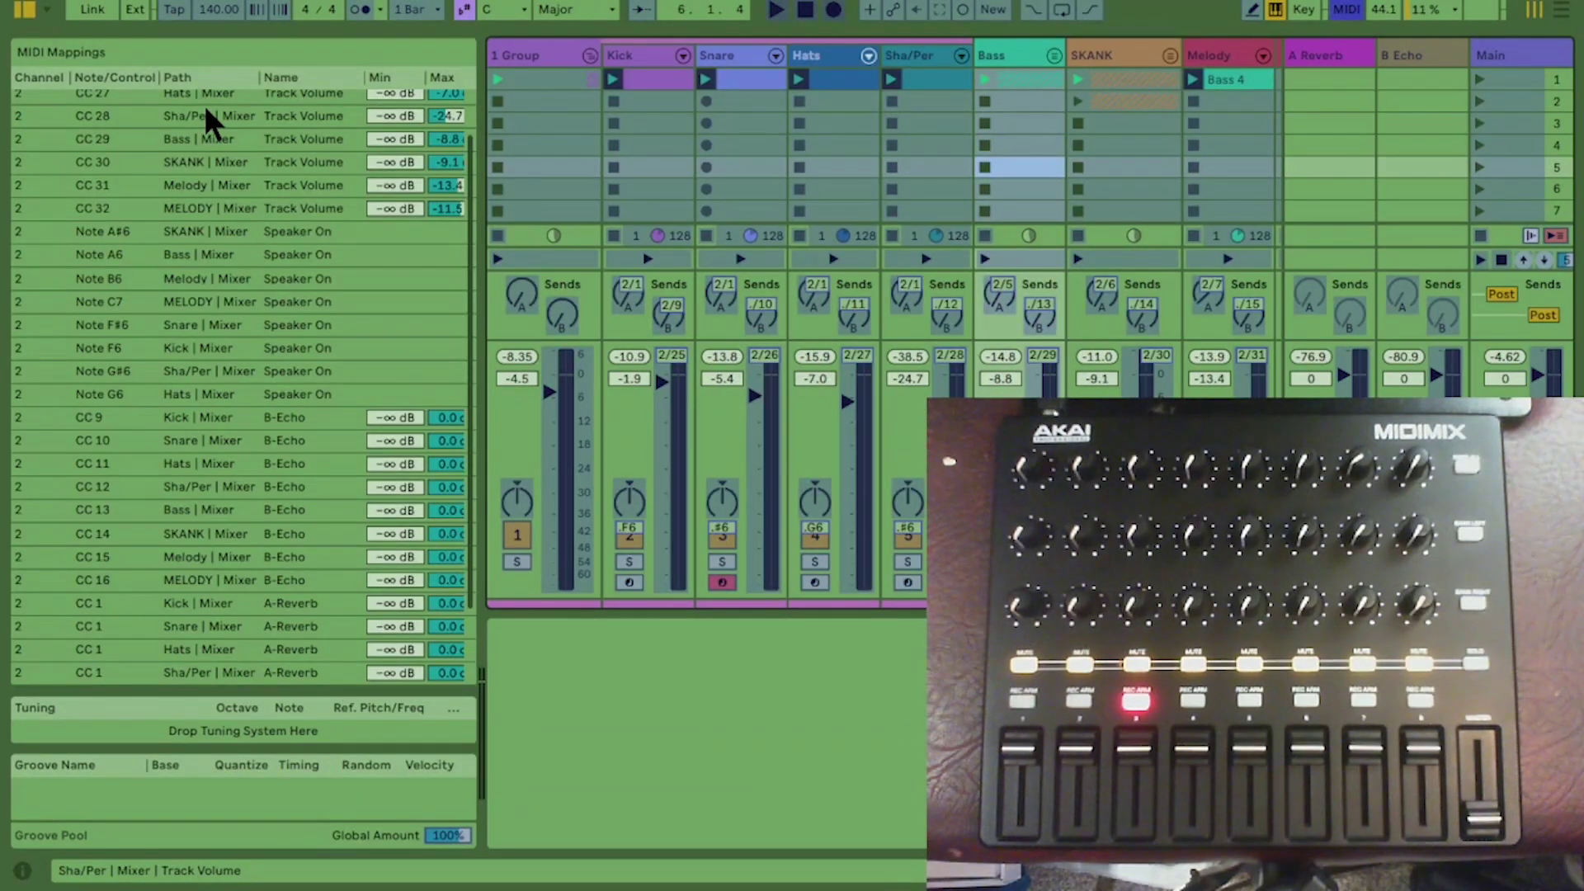
scroll(204, 104, up, 2)
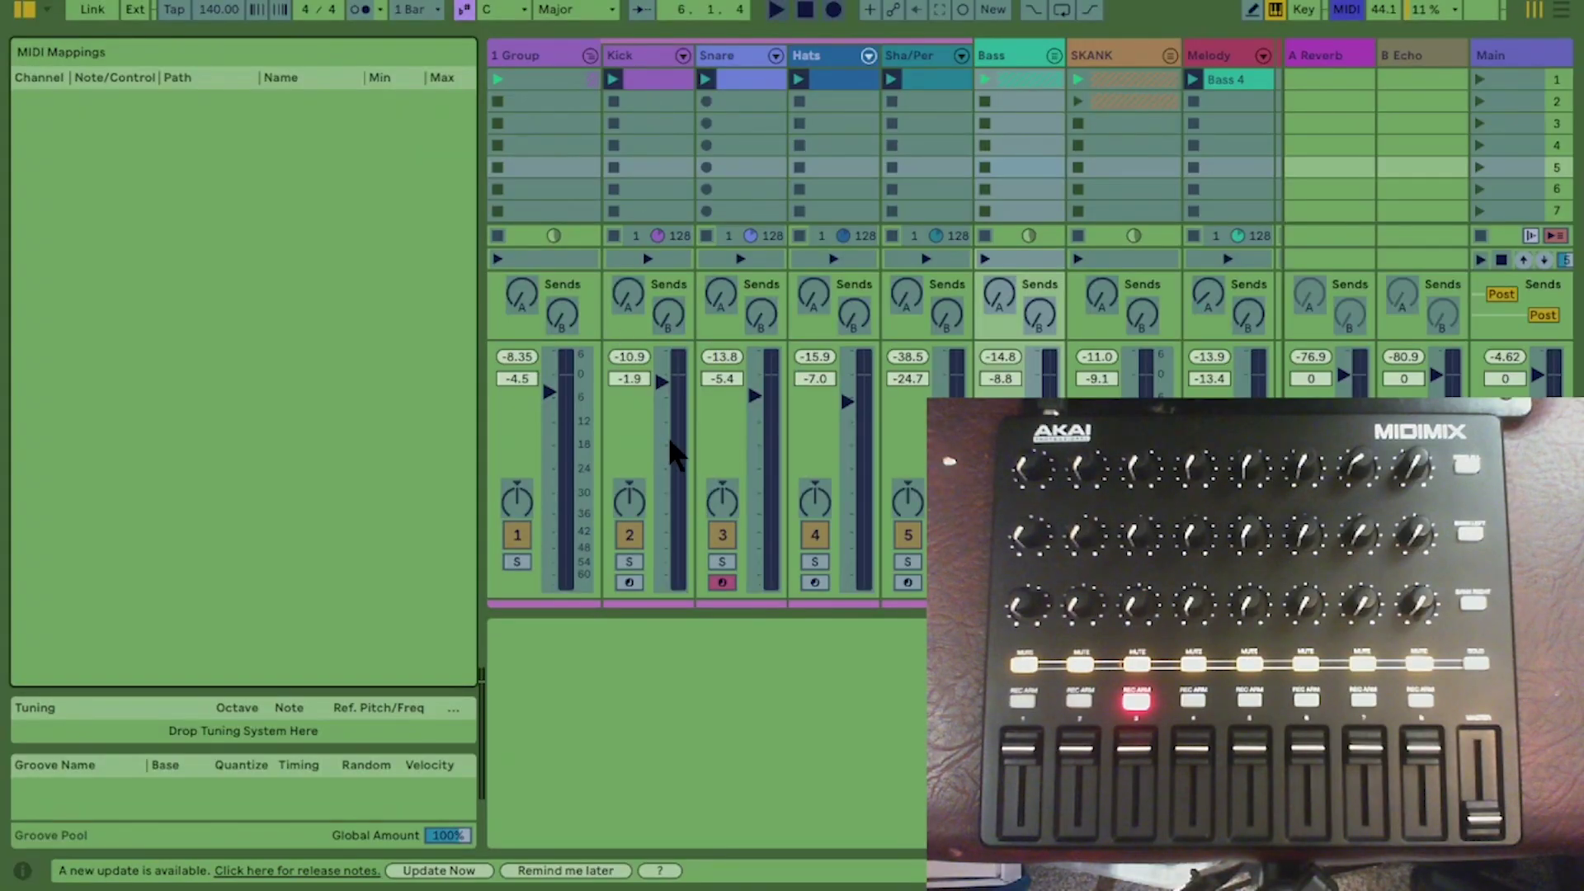
Step: Map the first MIDImix fader (CC 25, channel 2) to the Kick track's volume
click(669, 437)
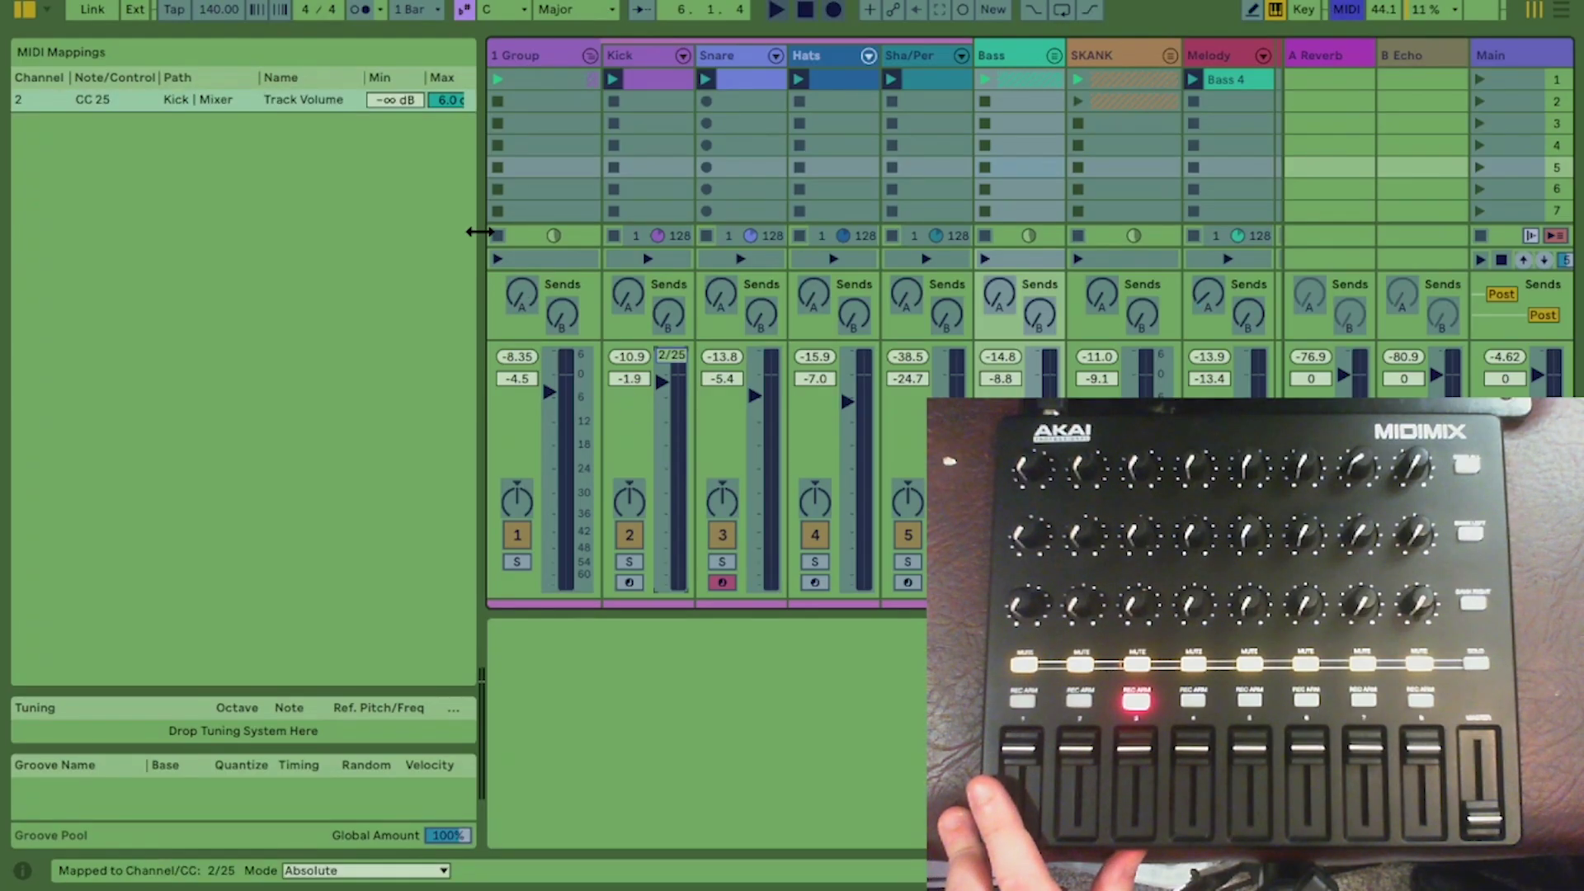
drag(480, 231, 516, 231)
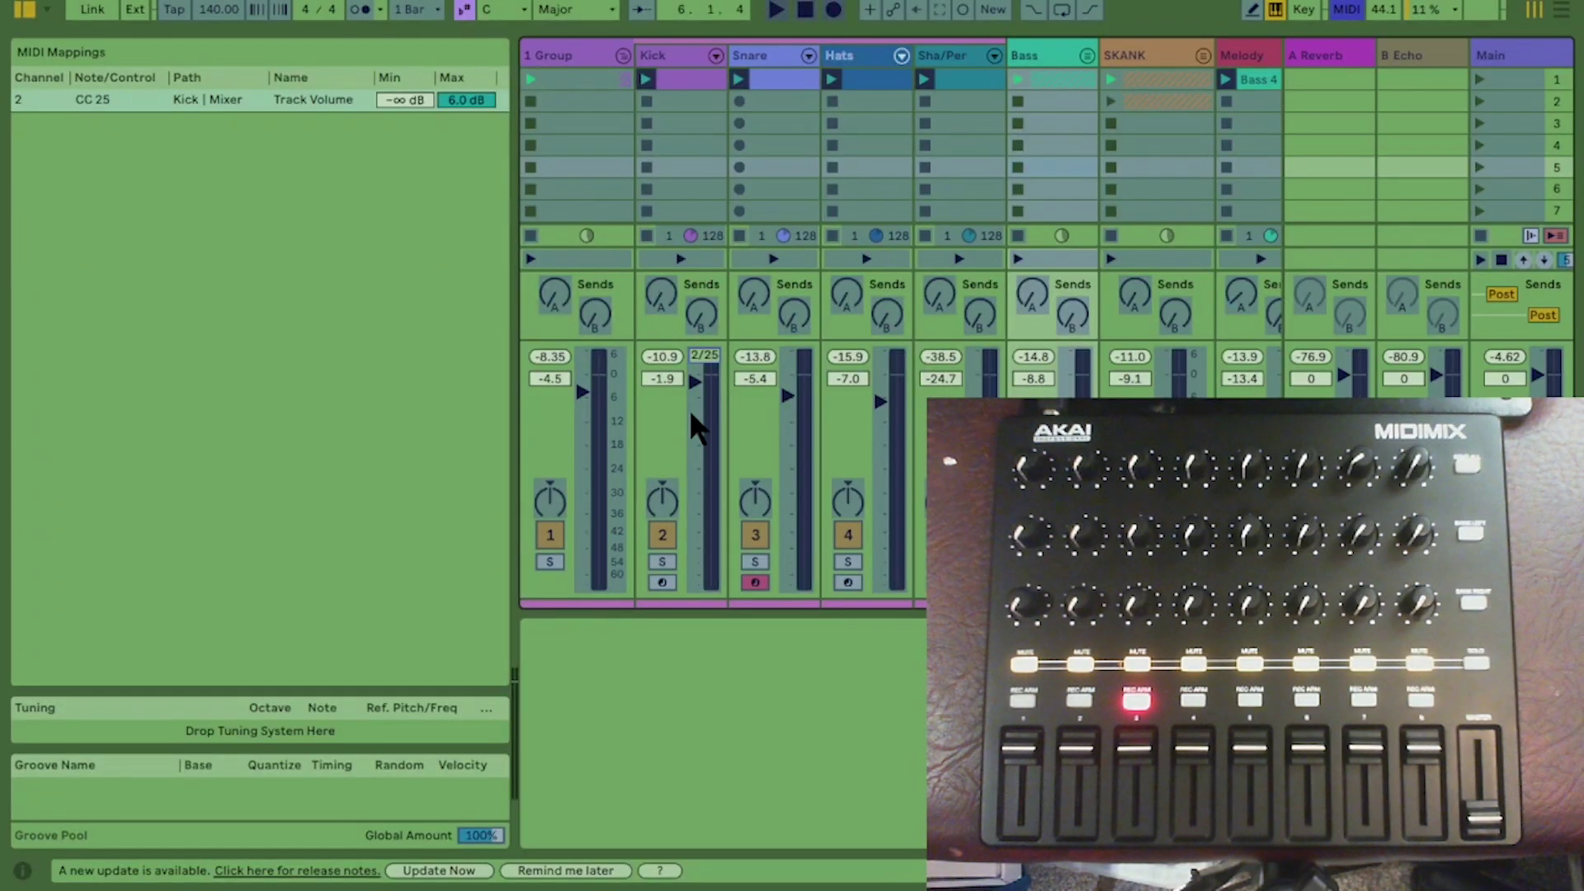
key(ctrl+m)
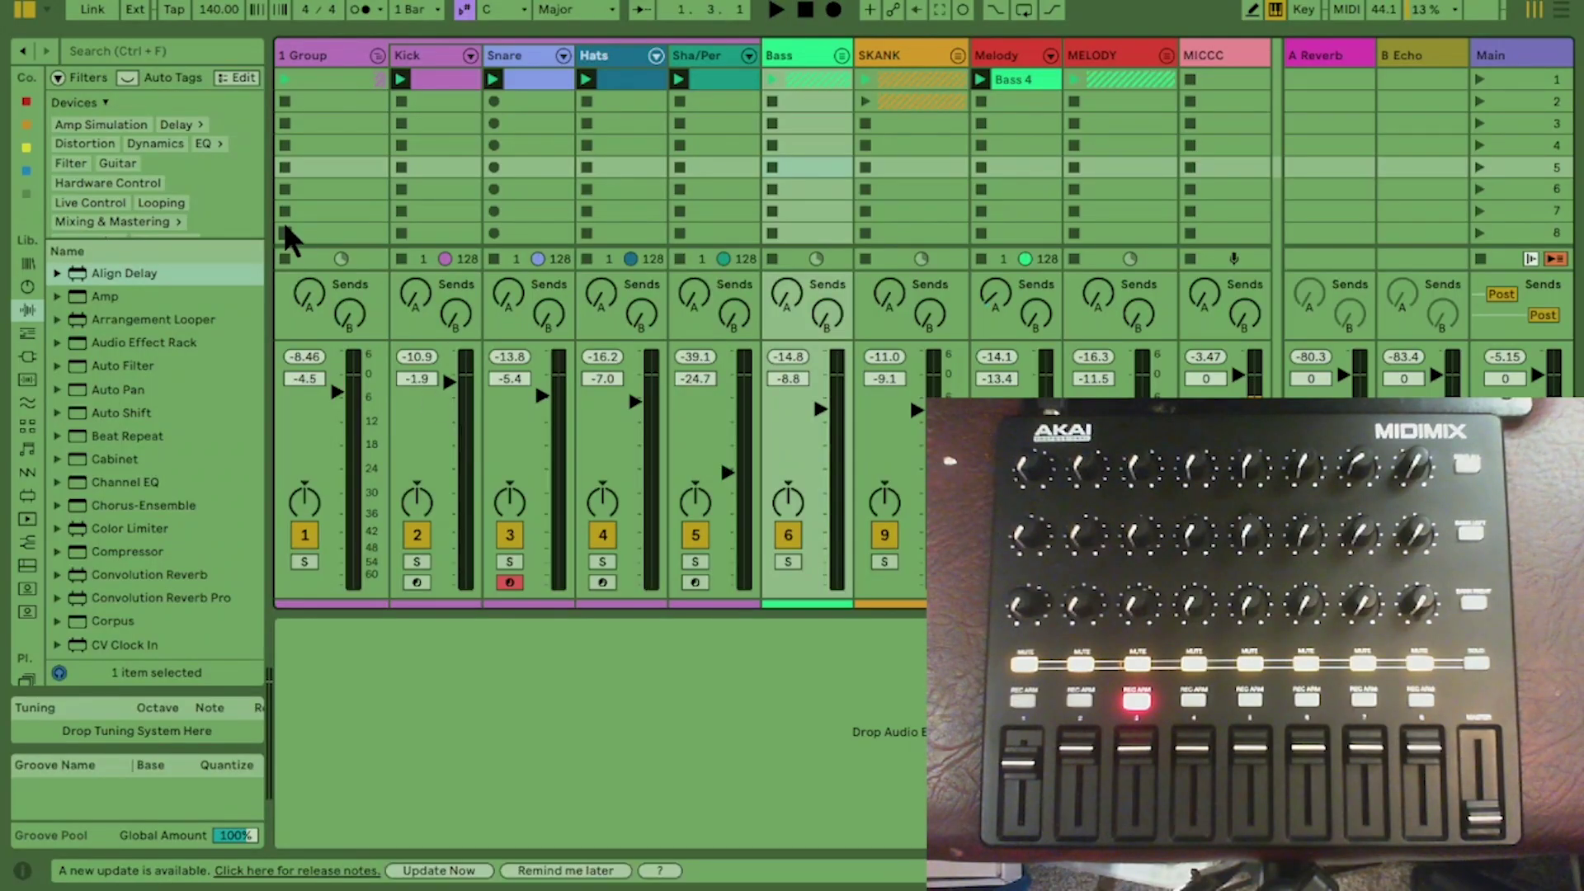
key(ctrl+m)
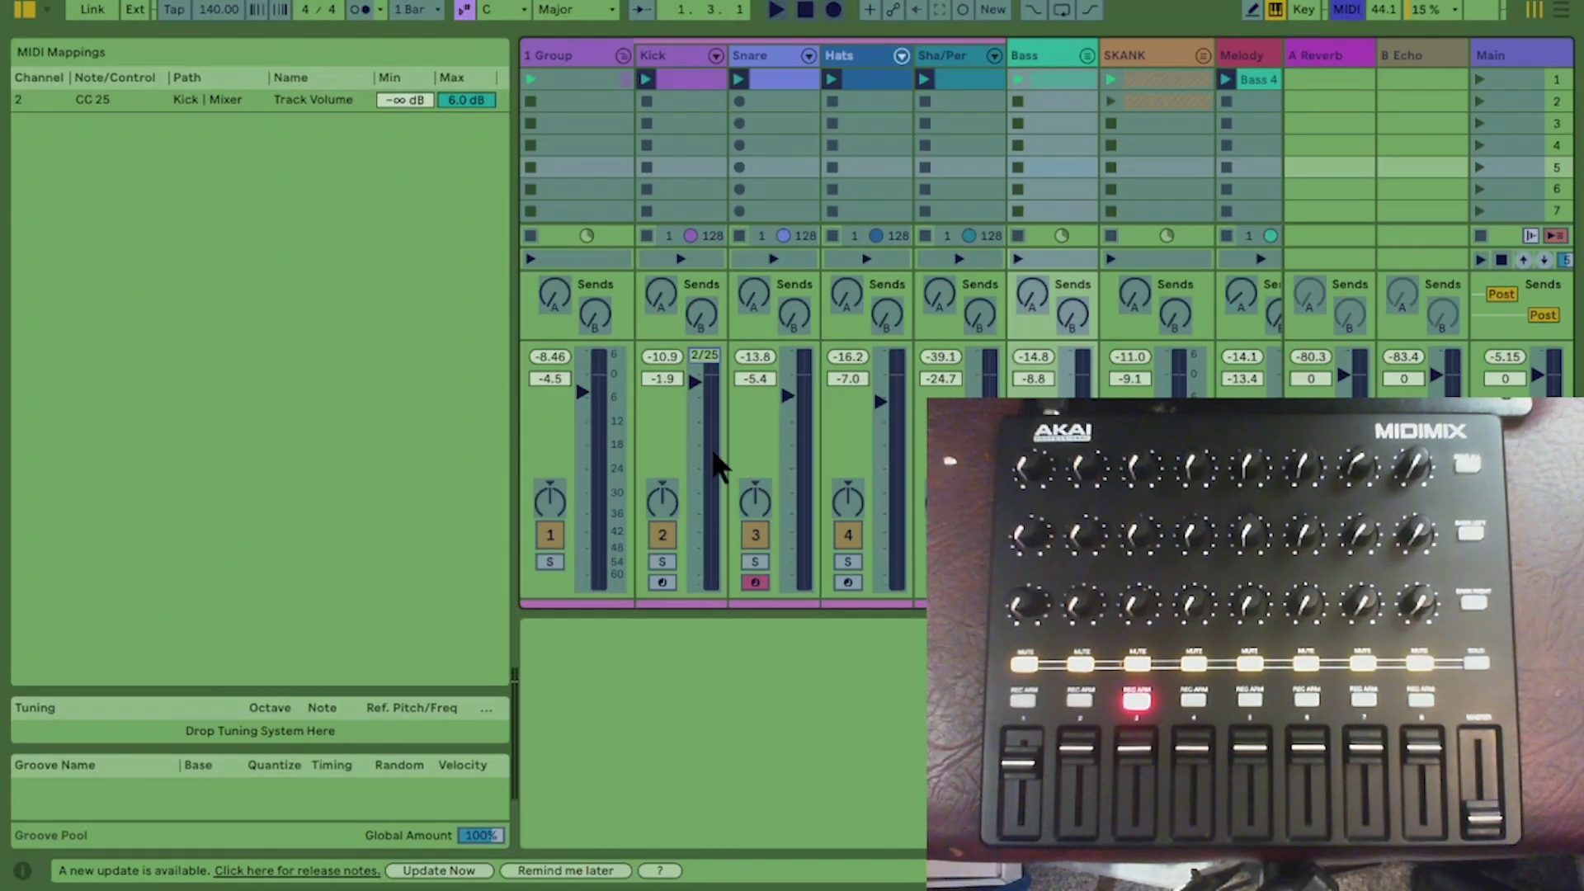
Step: Set the Kick volume mapping's (CC 25) maximum to -1.9 dB
click(713, 428)
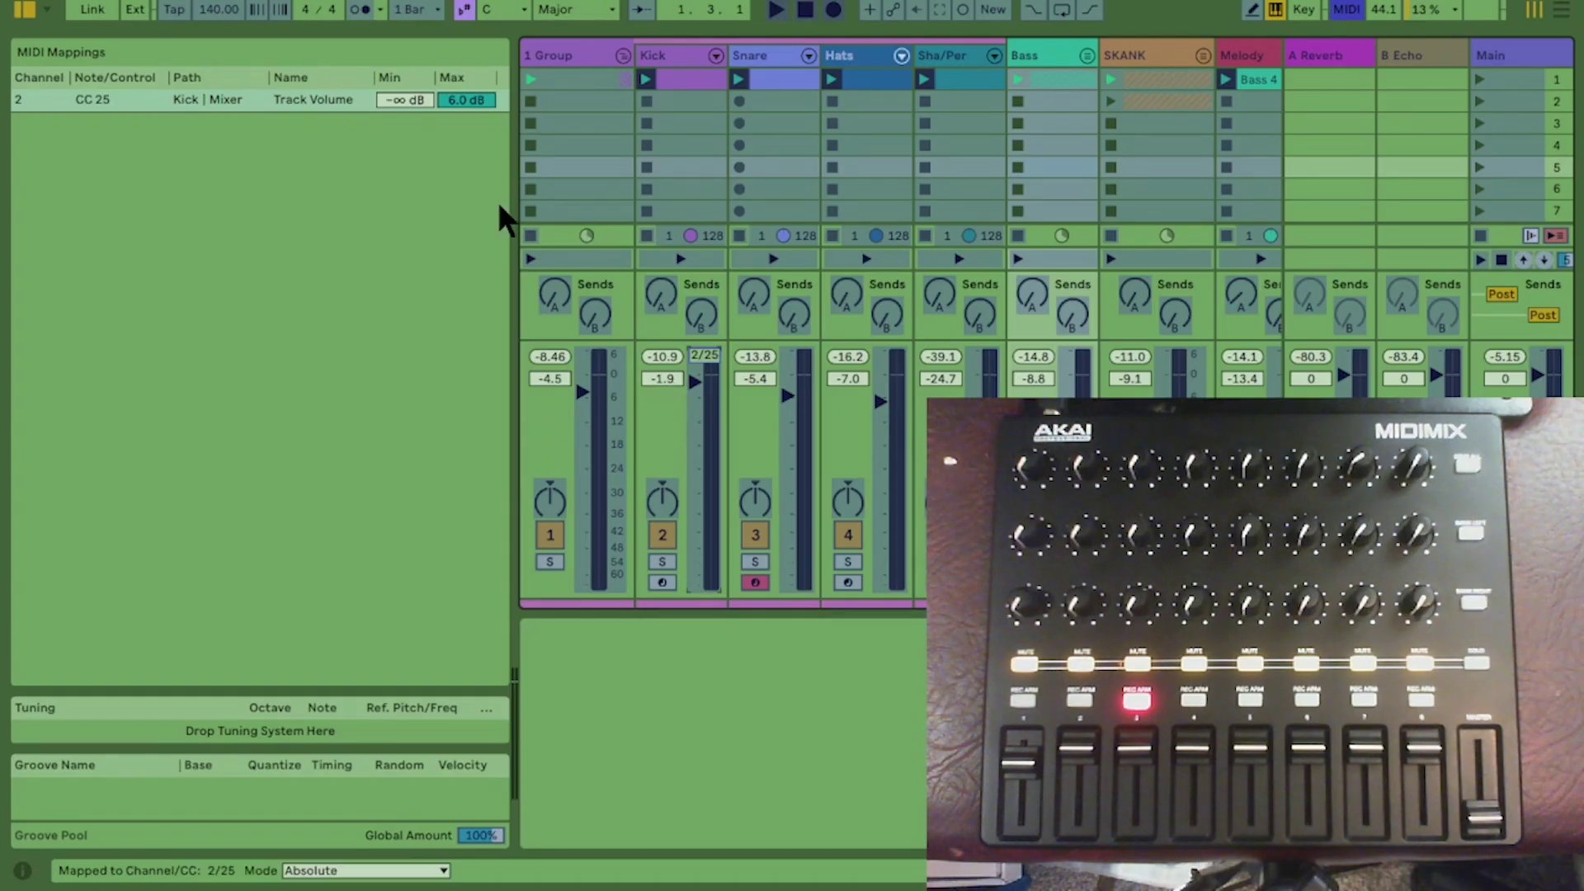
click(472, 105)
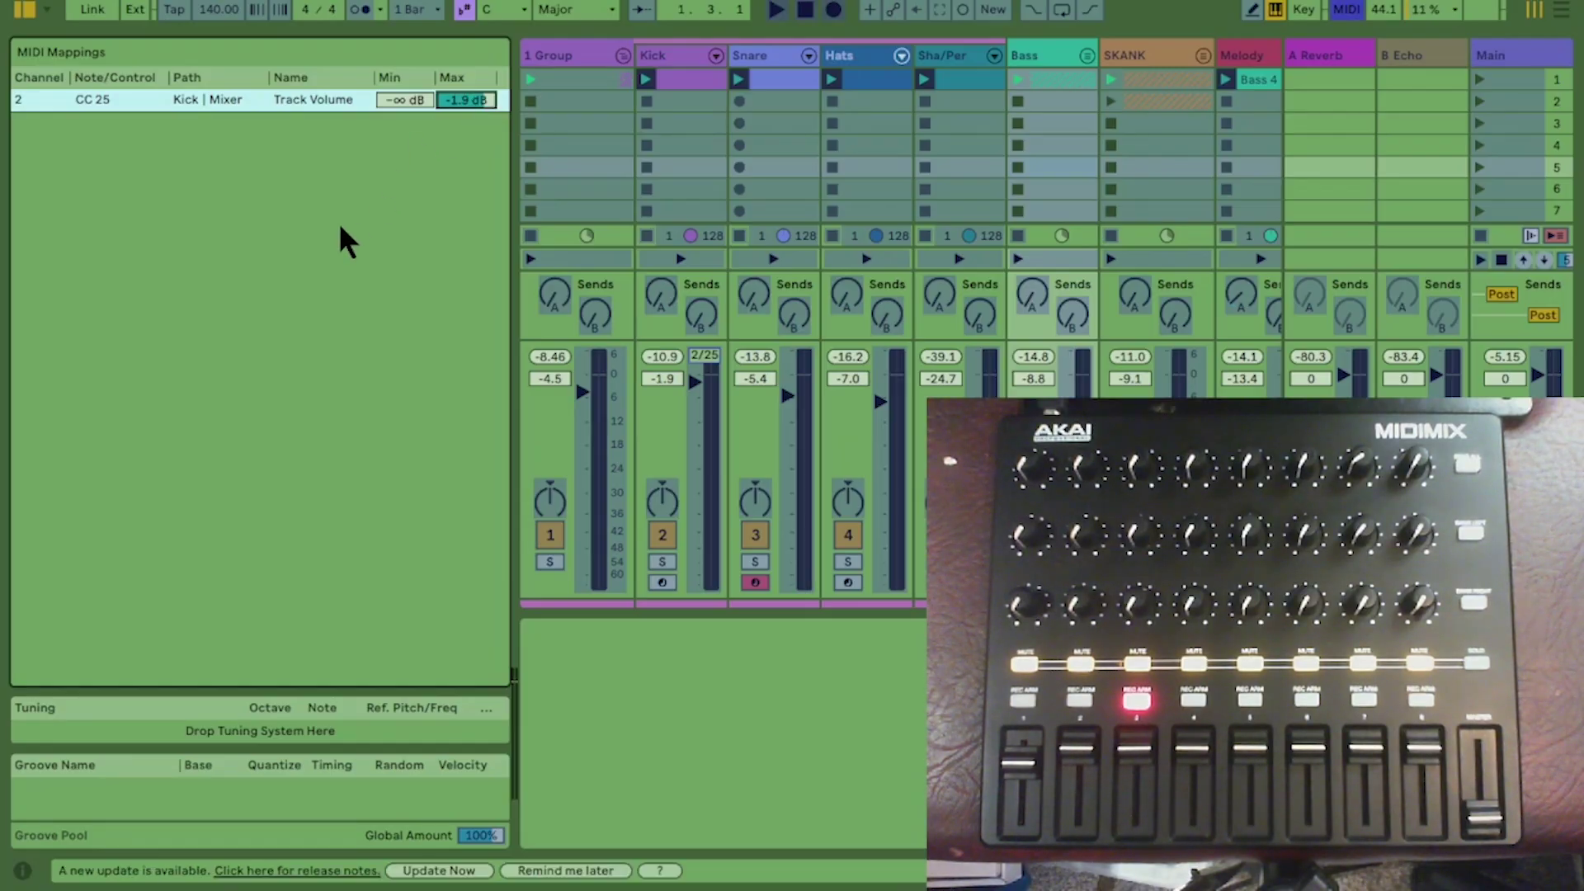
key(ctrl+m)
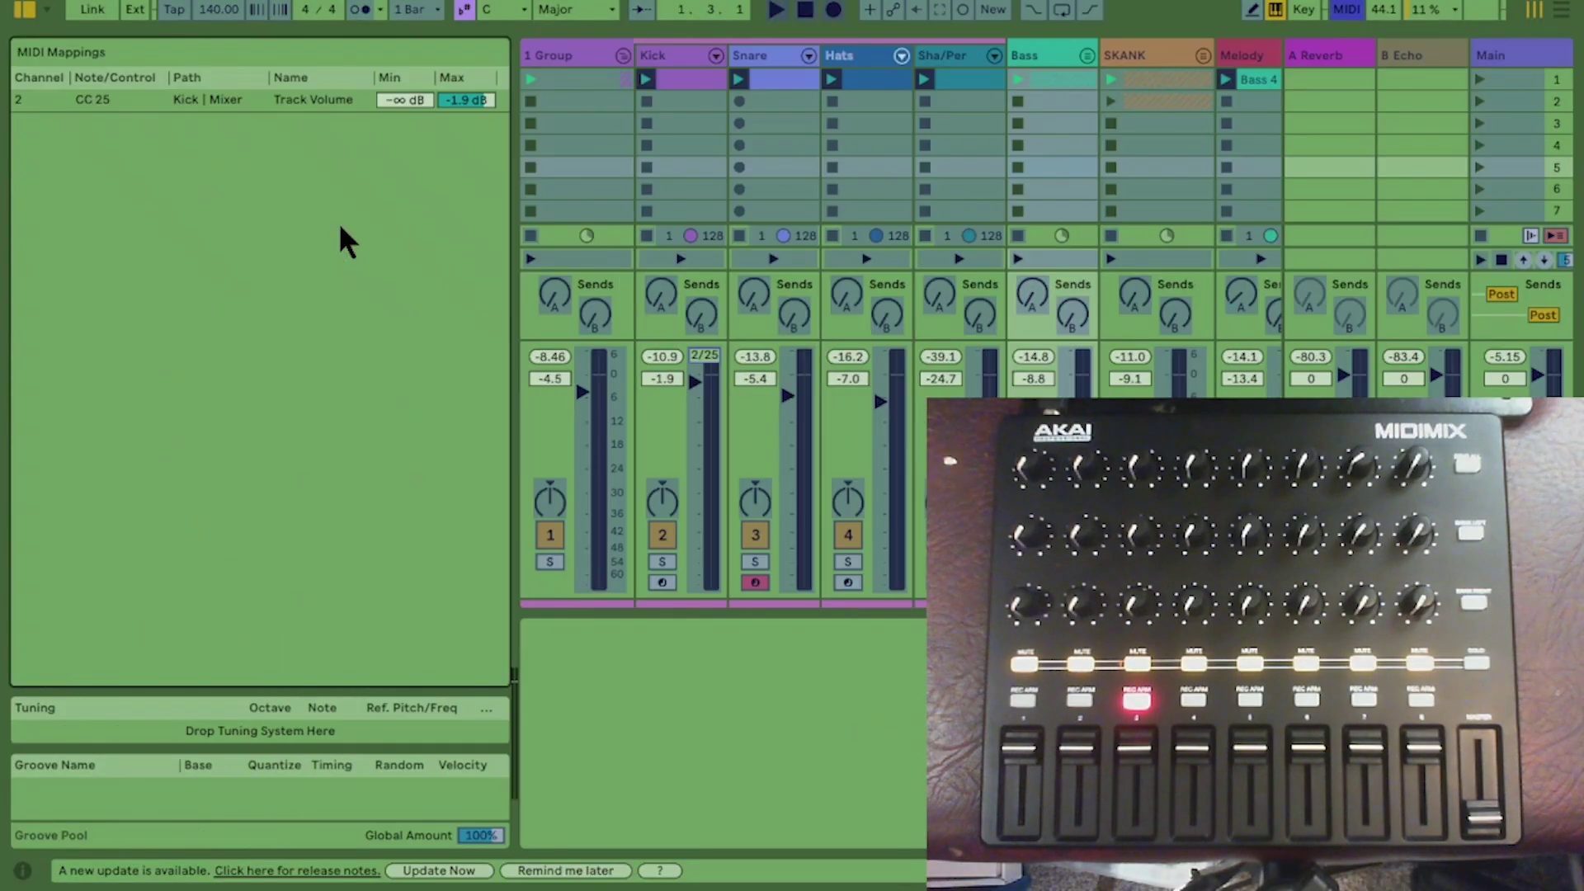
Step: Map a MIDImix fader to Snare volume (CC 26) with a -5.4 dB maximum
click(804, 428)
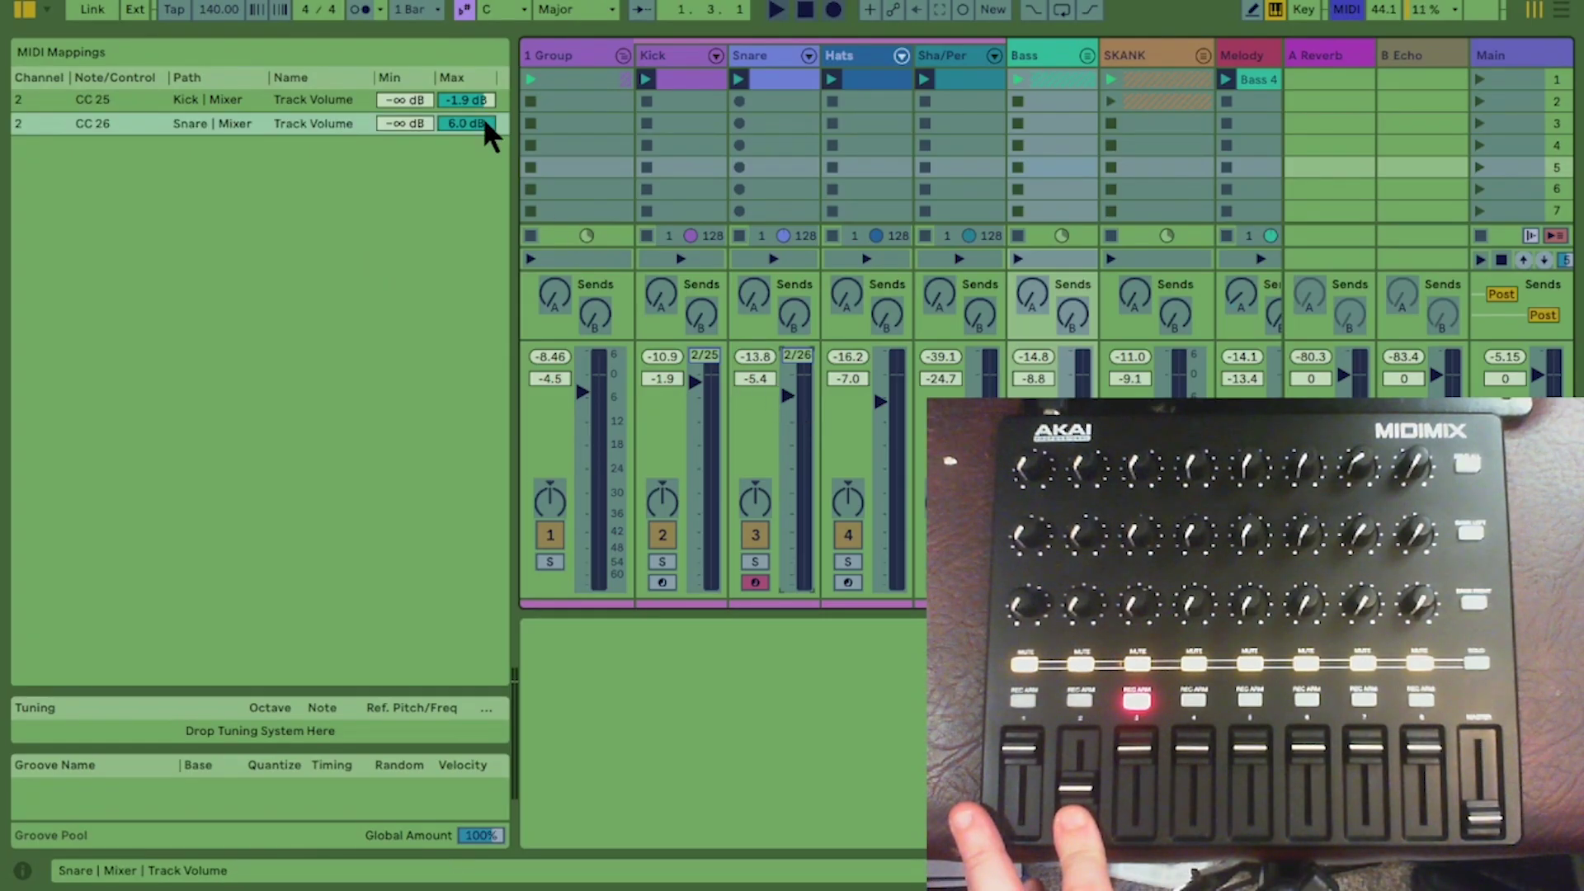
click(458, 122)
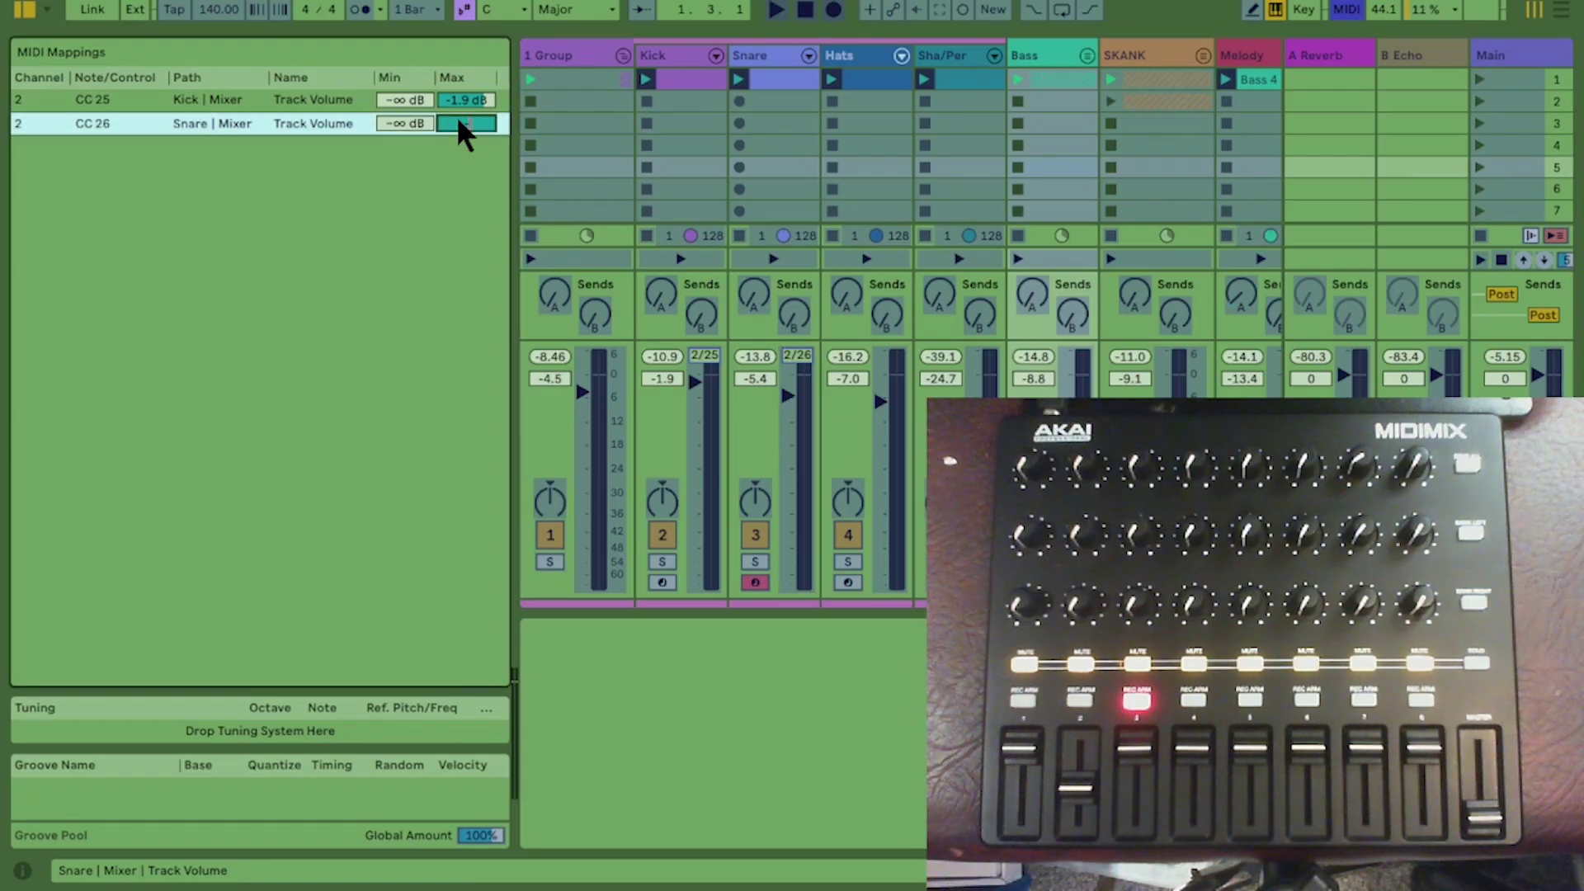
text(-5.4)
key(Return)
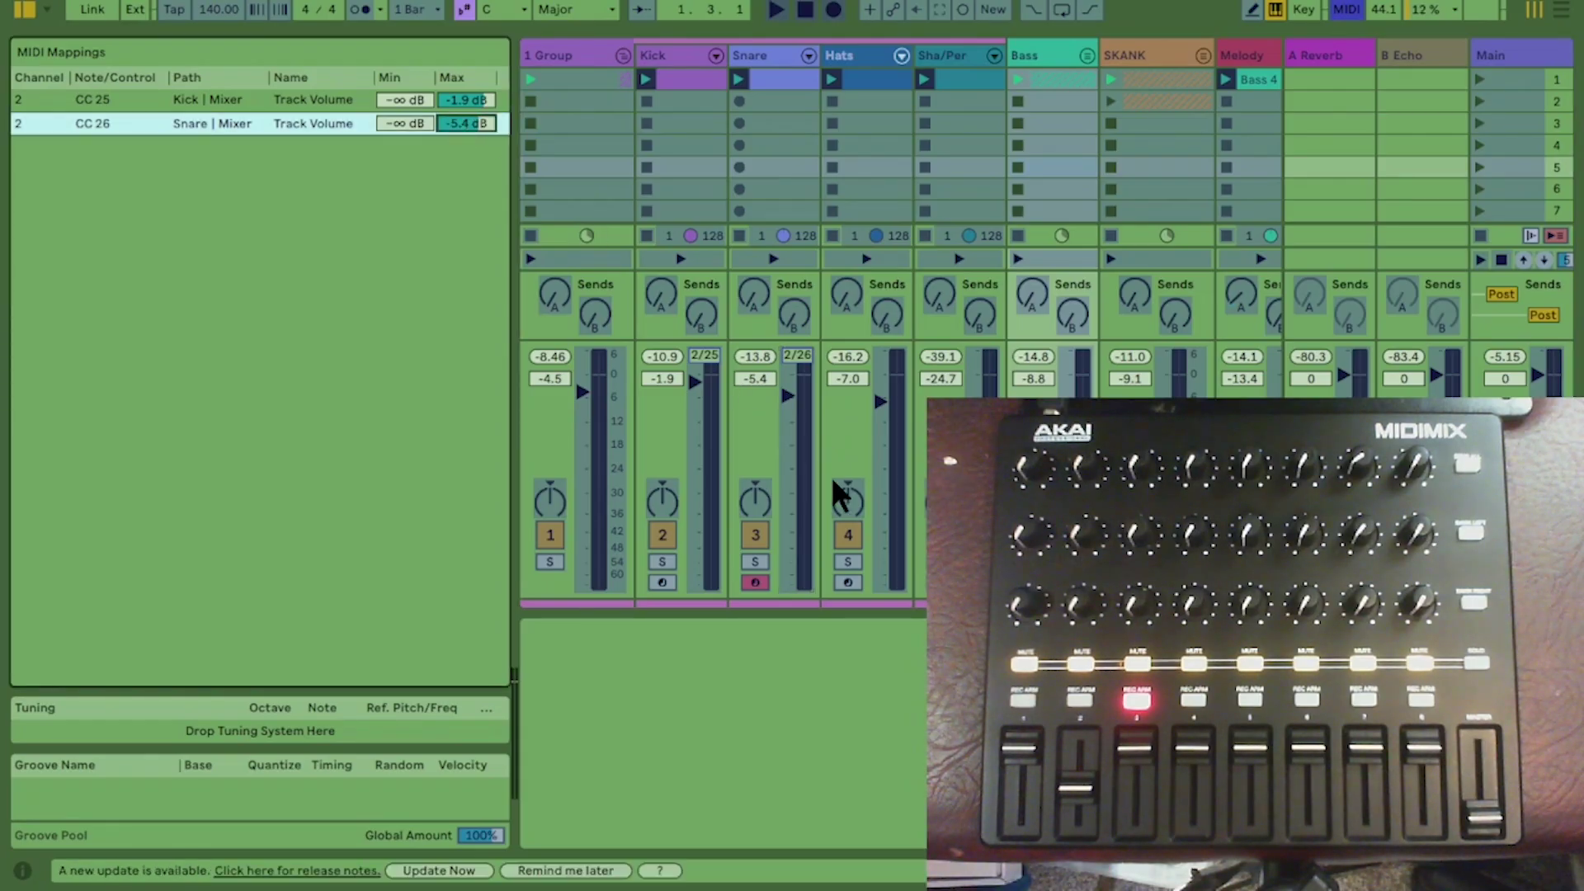
Step: Map a MIDImix fader to Hats volume (CC 27) with a -7.0 dB maximum
click(893, 467)
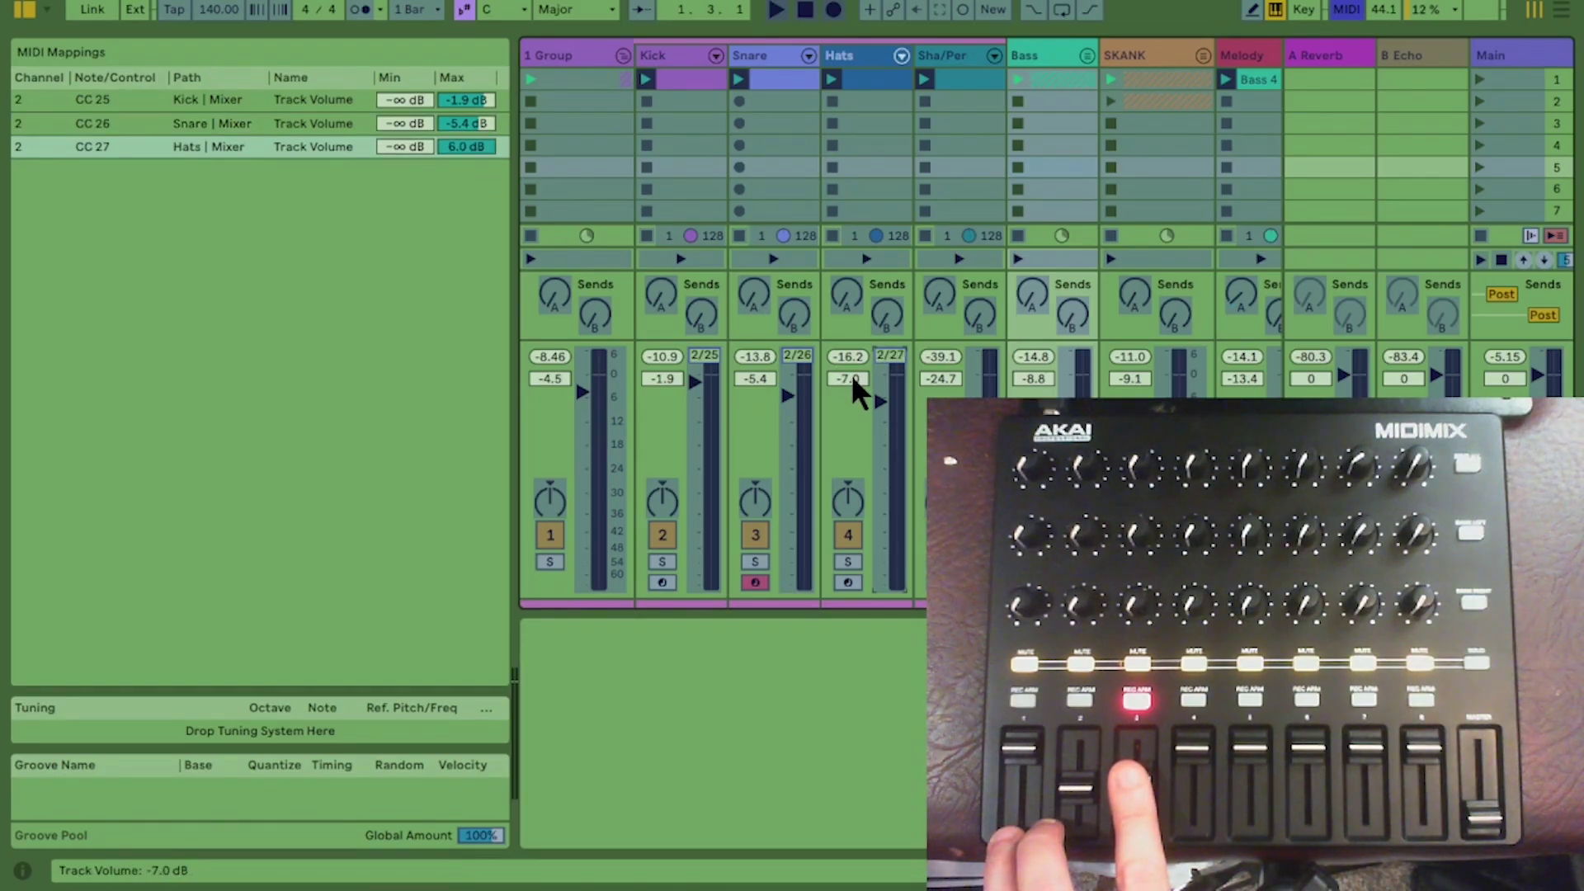
click(460, 148)
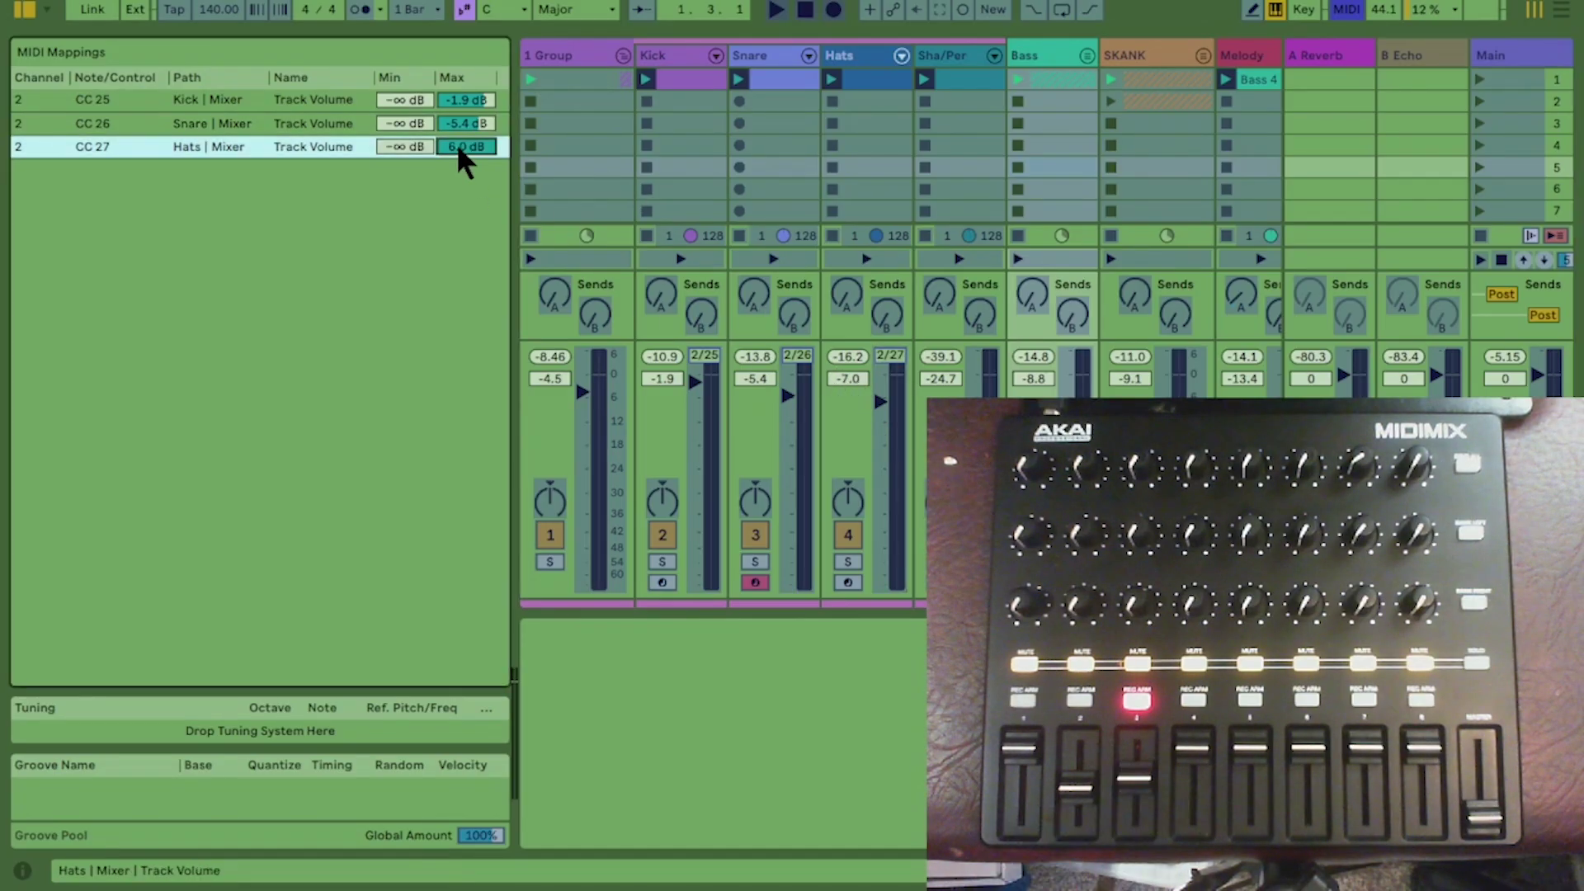
key(Return)
scroll(772, 379, right, 3)
scroll(772, 378, right, 1)
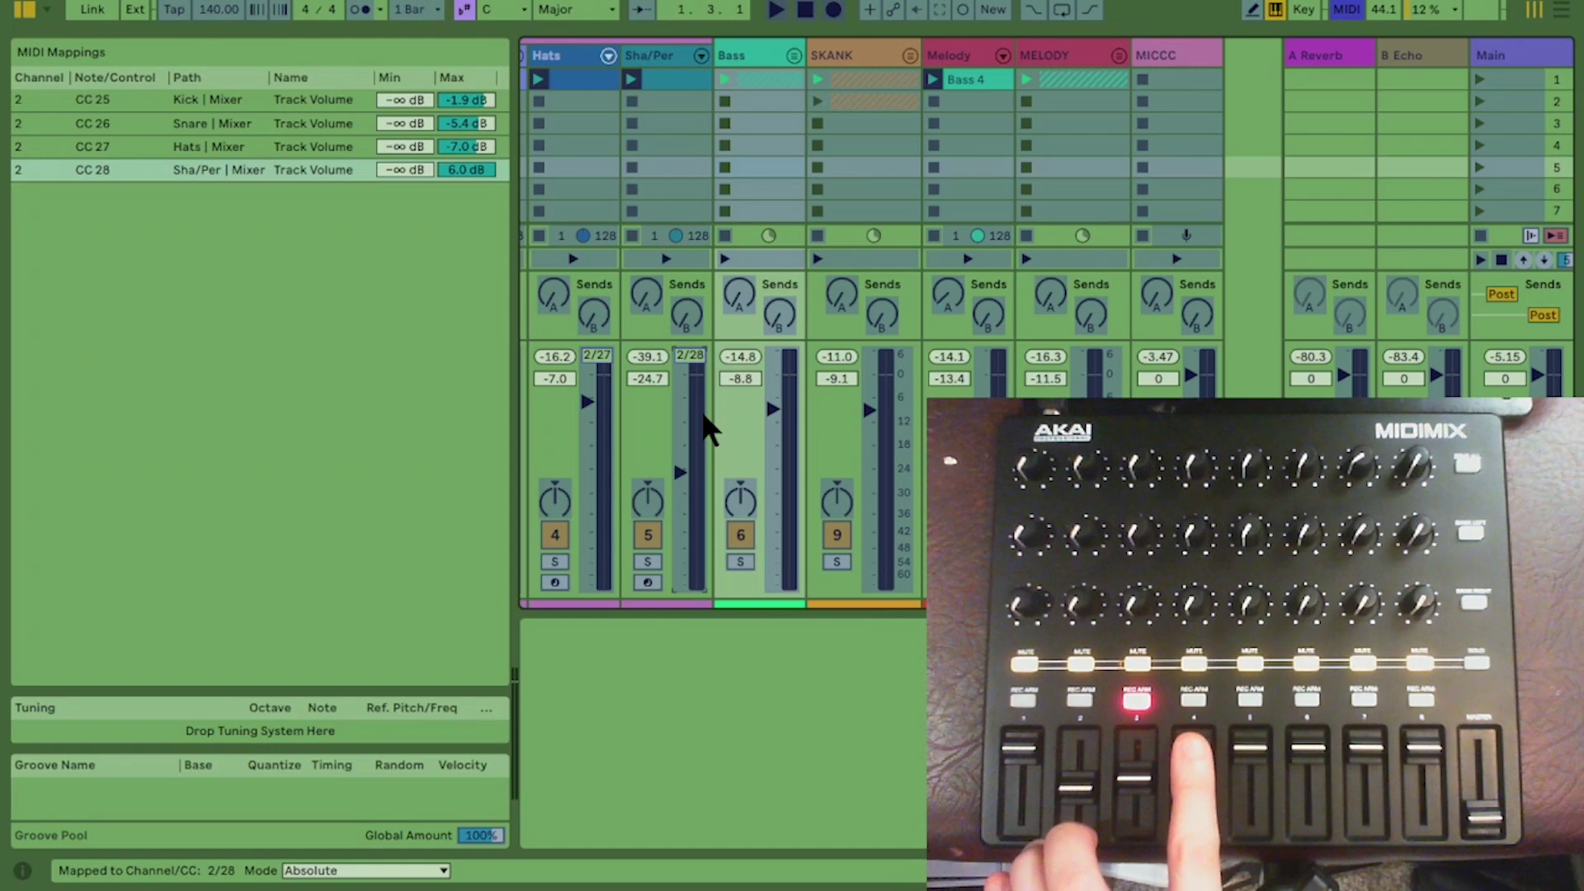
Step: Cap Sha/Per volume at -24.7 dB and map Bass volume with a -8.8 dB maximum
click(455, 165)
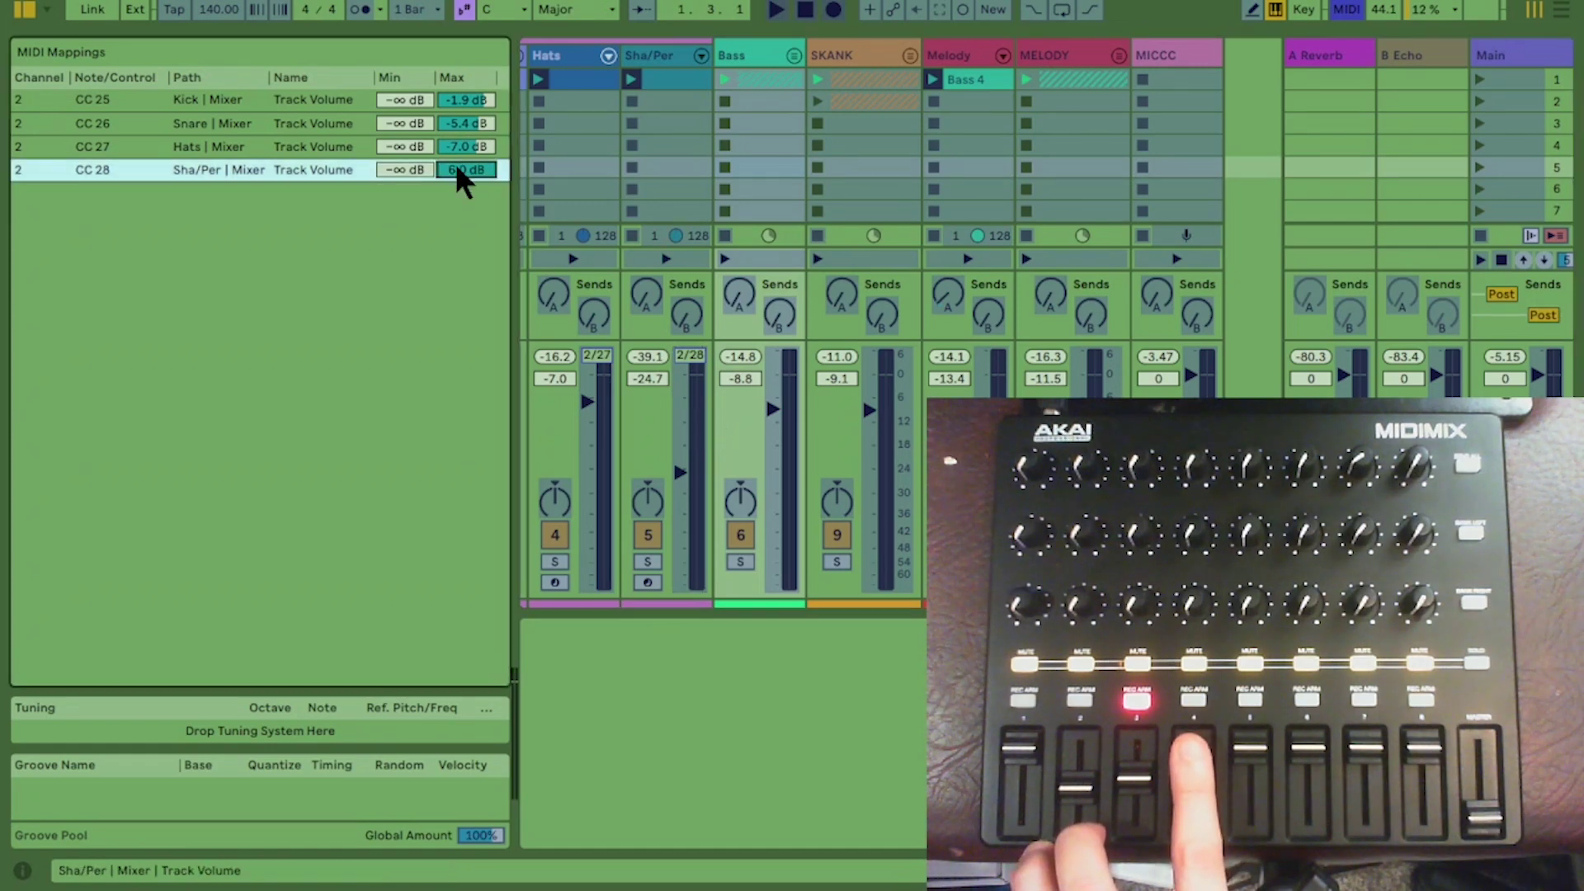
text(-24)
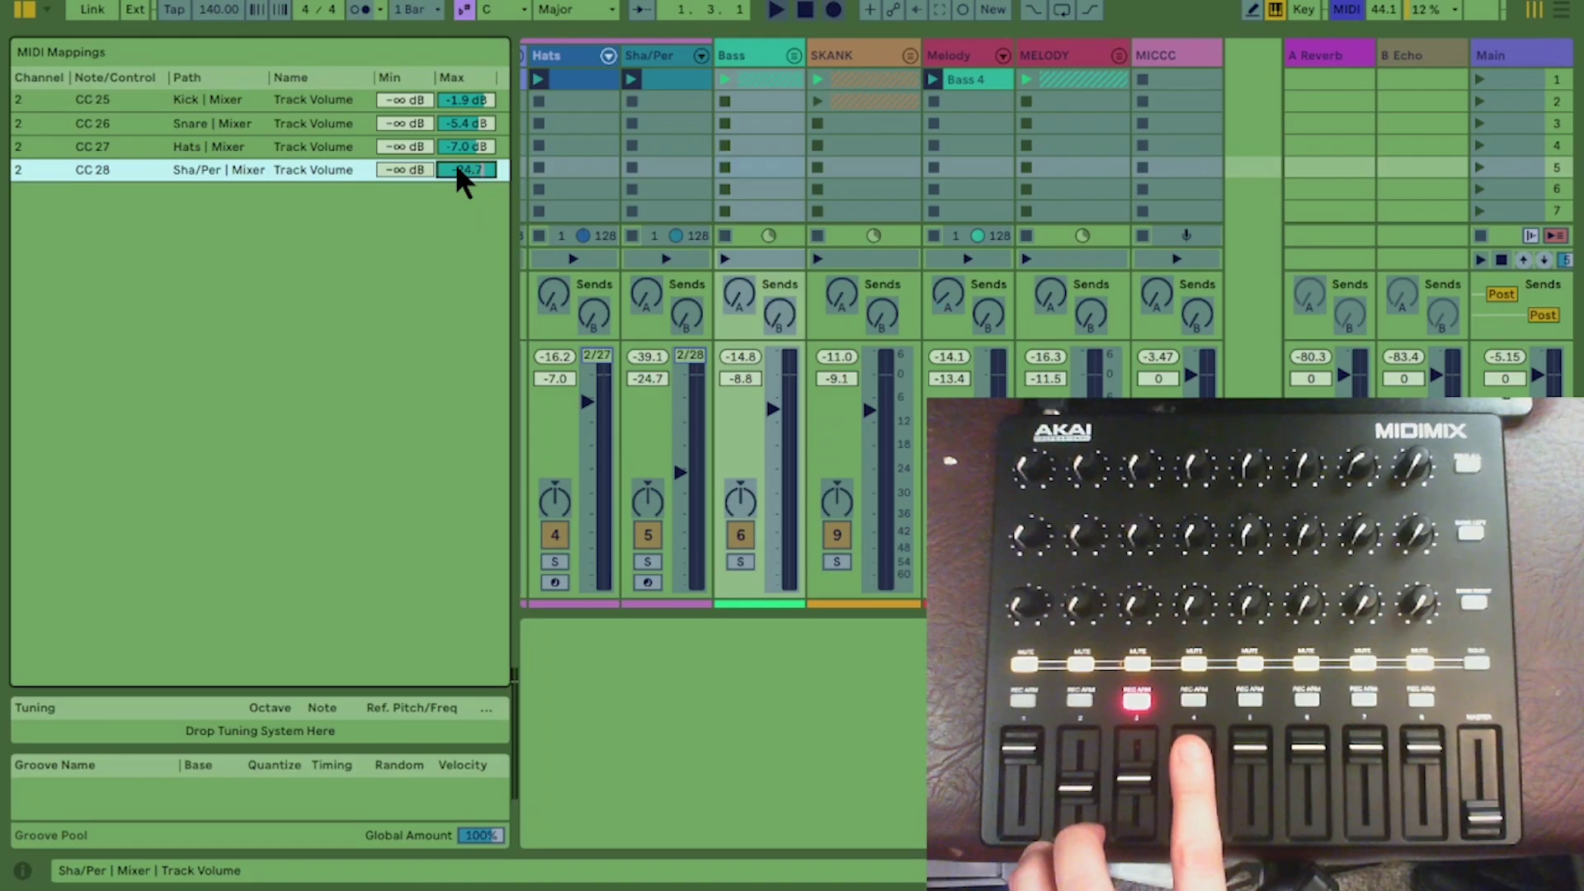
click(785, 429)
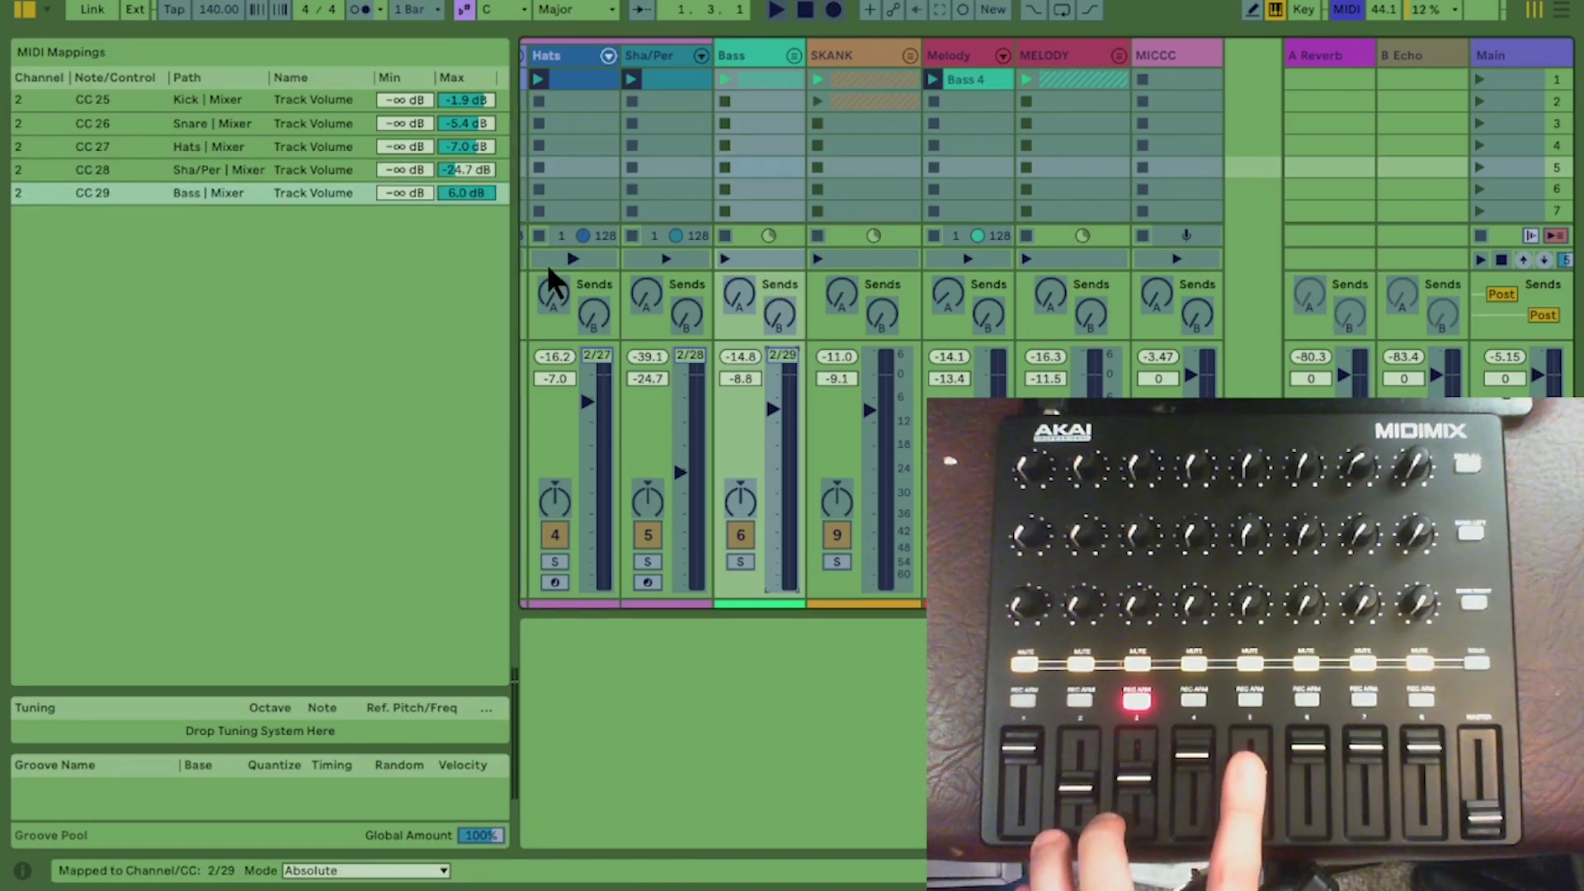
click(467, 195)
click(468, 193)
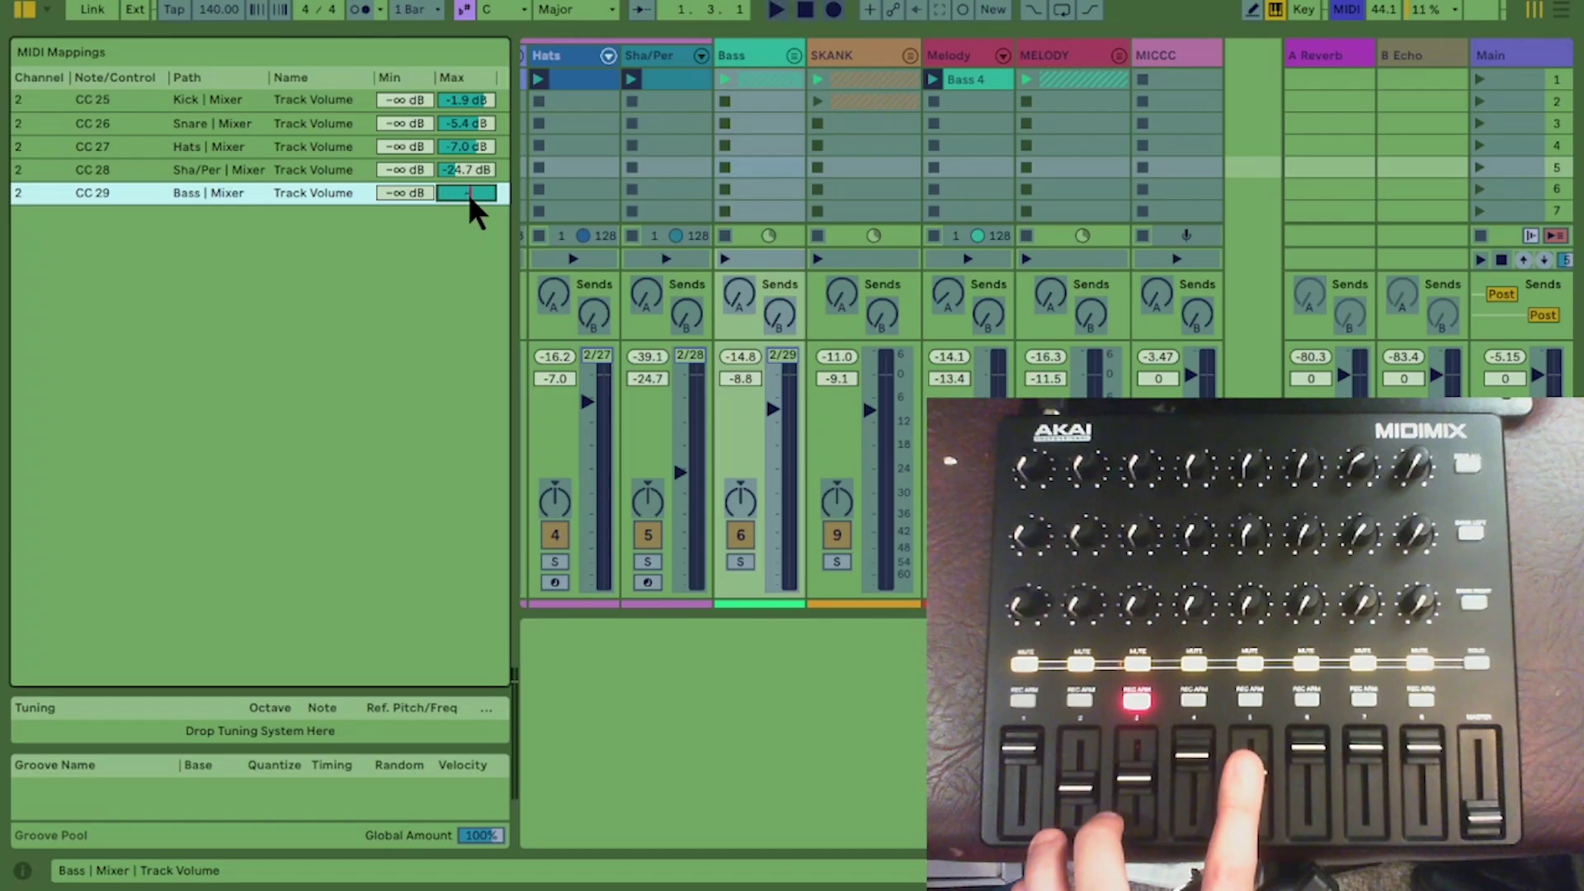
text(-8.8)
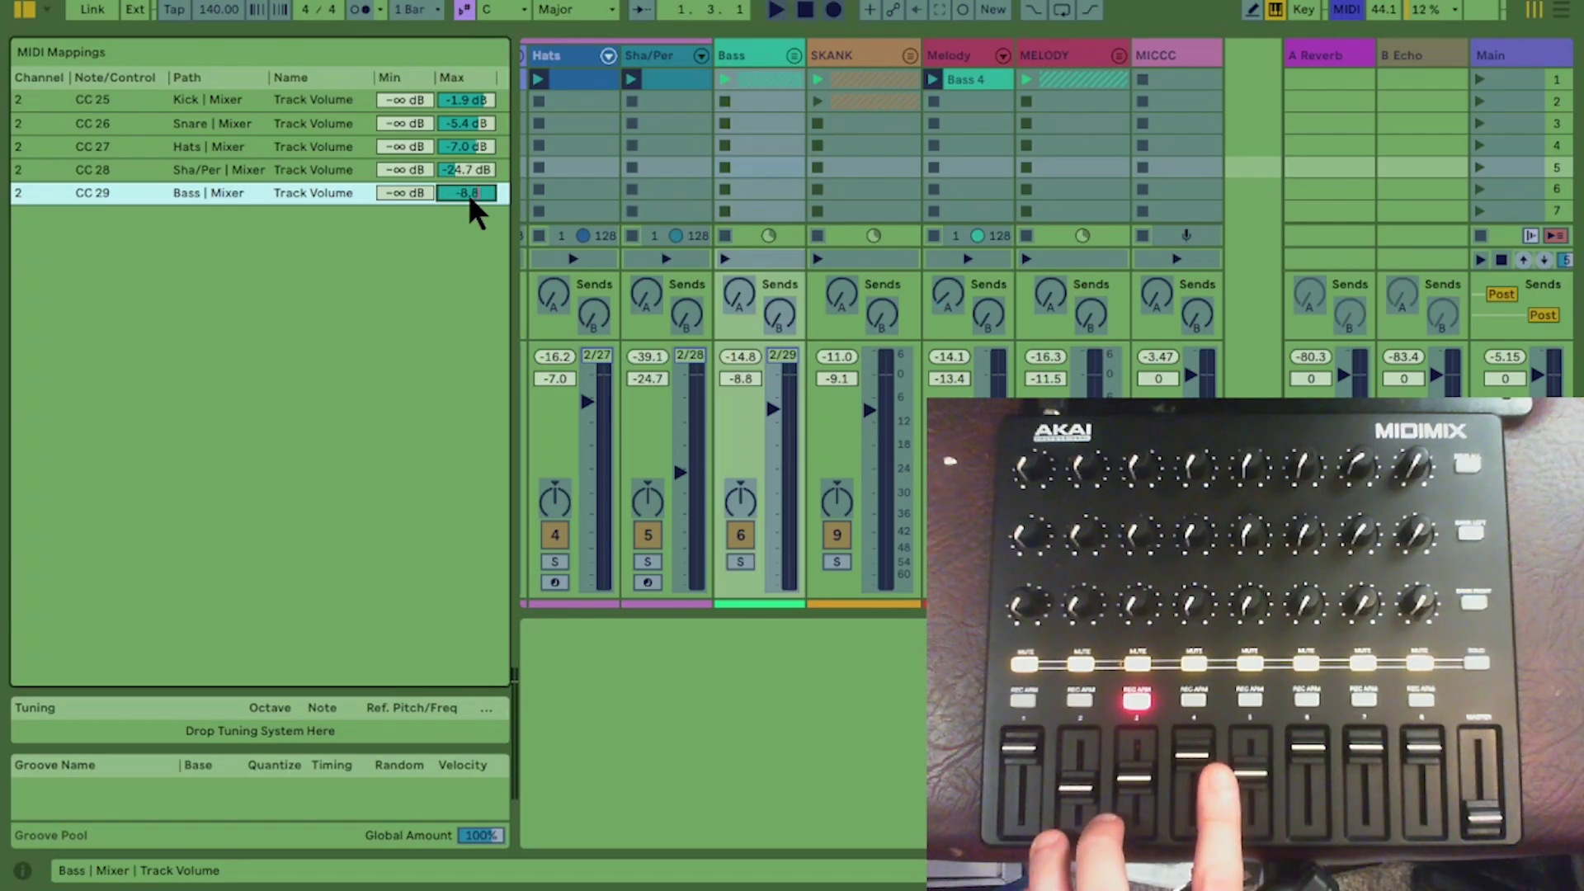
key(Return)
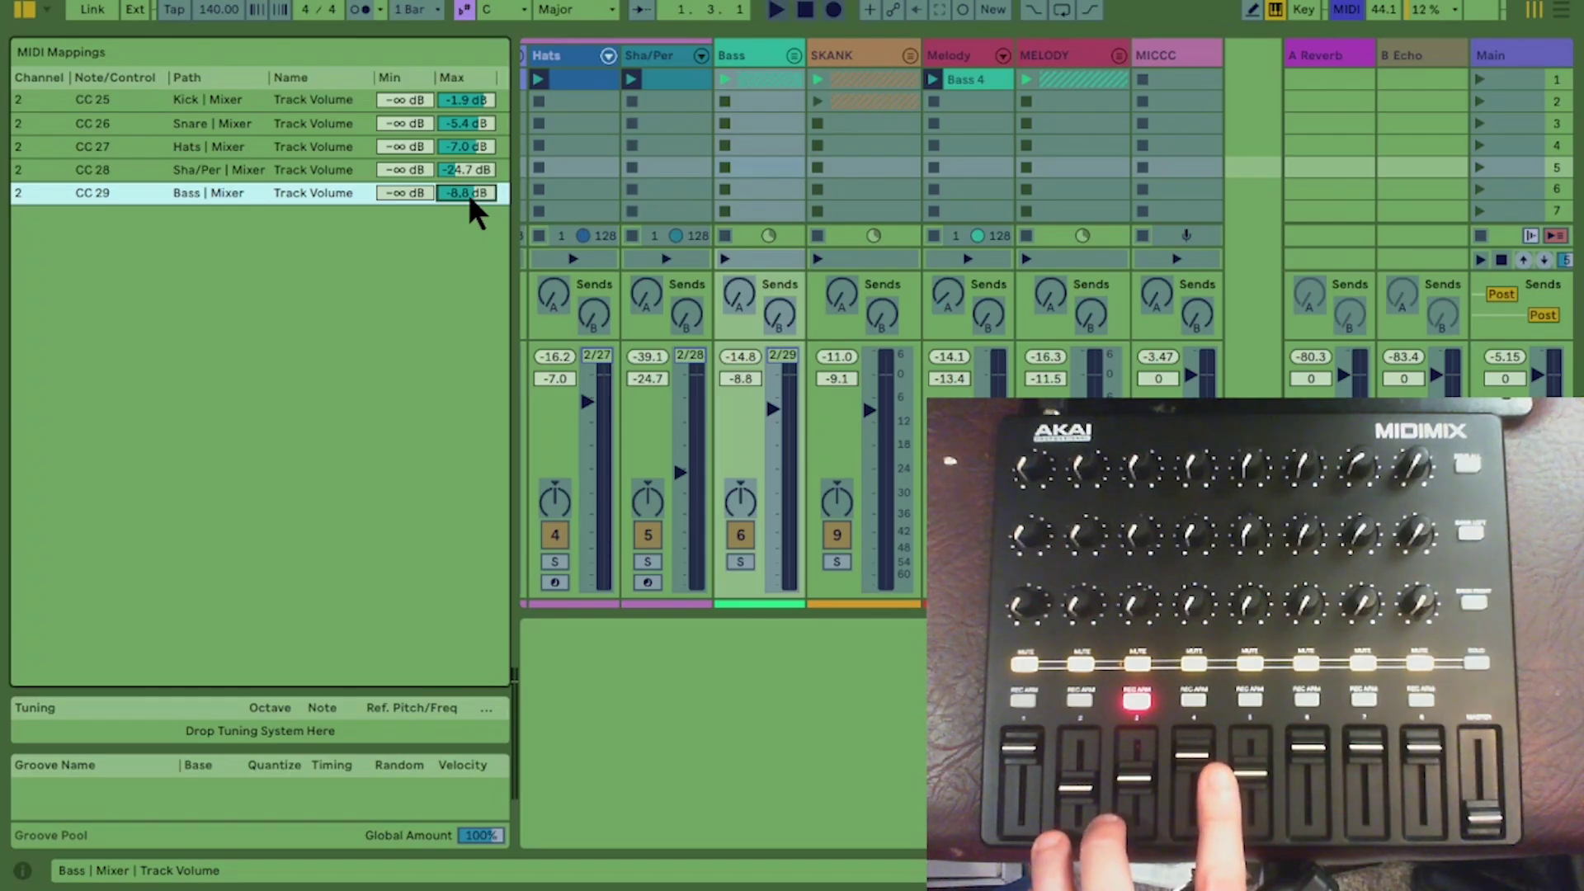
Step: Map SKANK volume and set maximums for SKANK (-9.1), Melody (-13.4) and MELODY
click(892, 438)
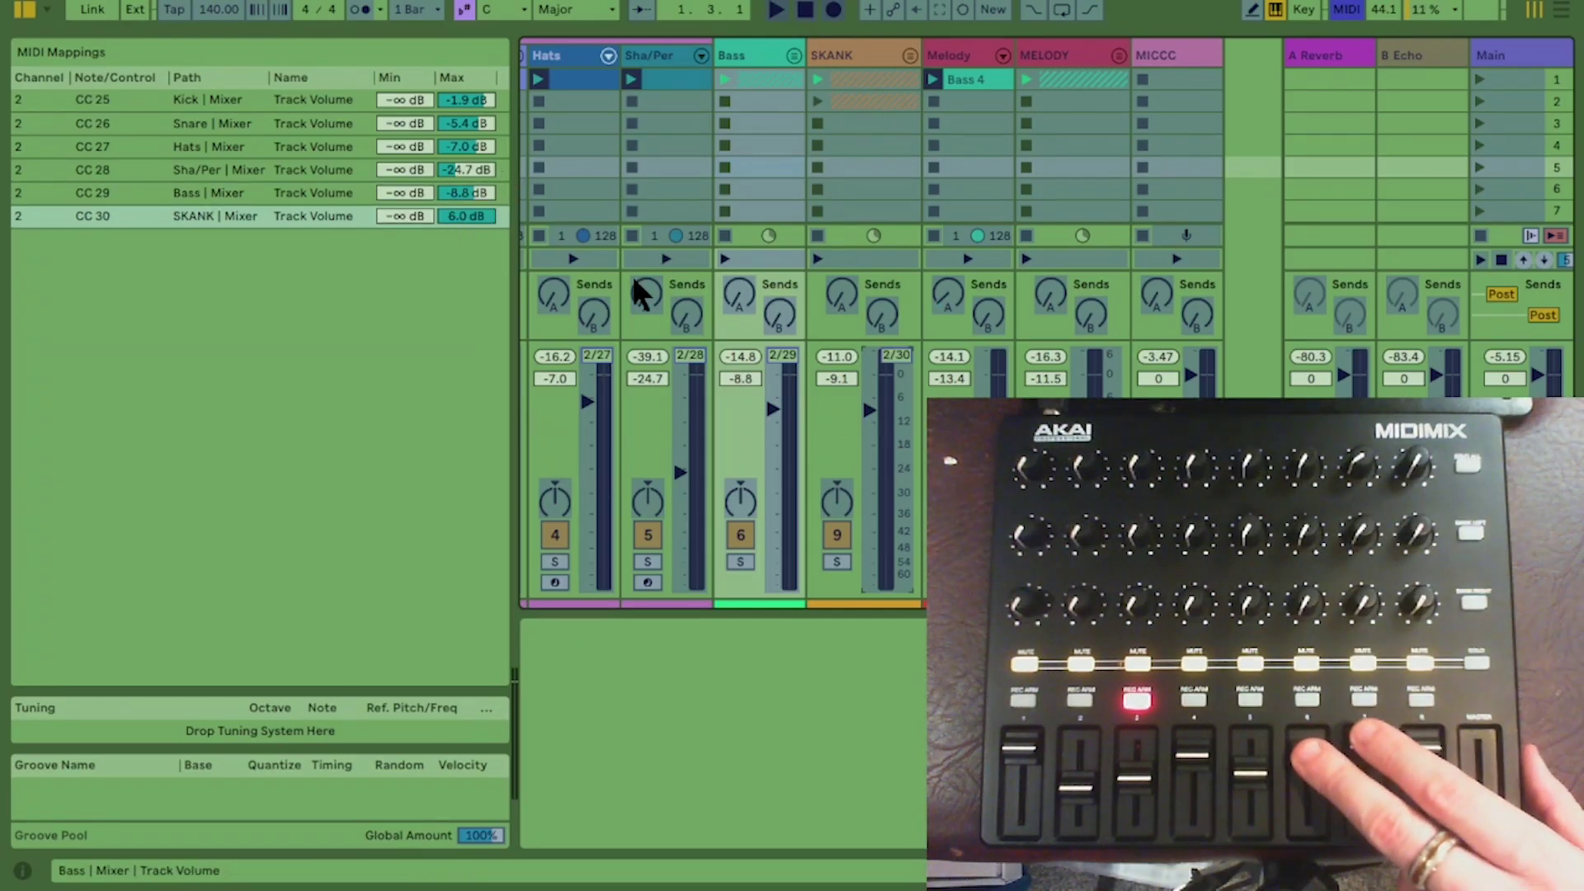
click(457, 216)
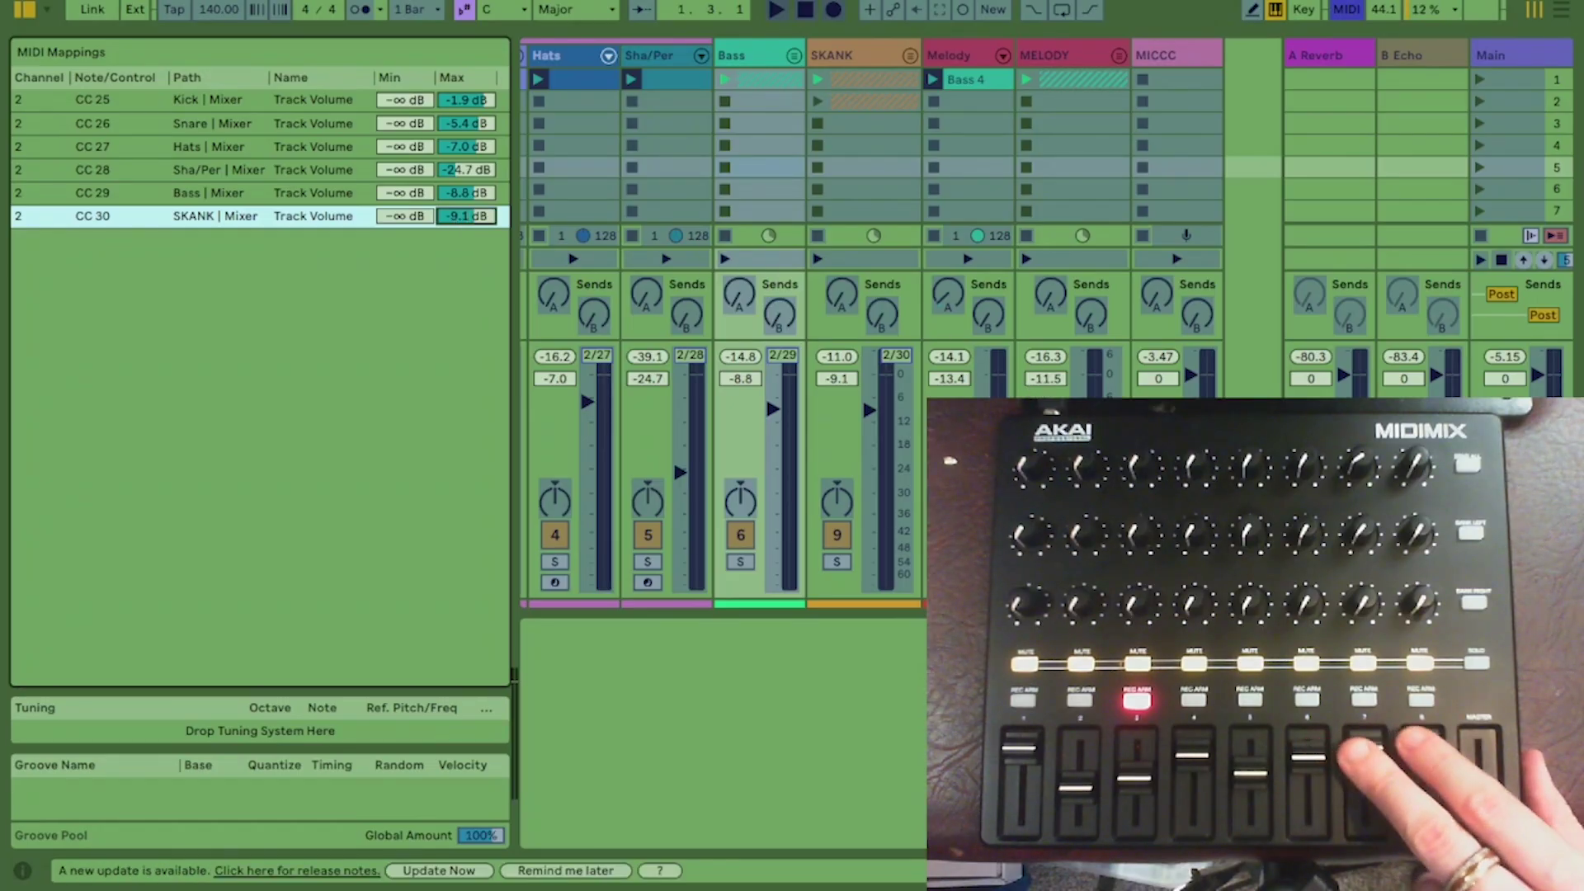
click(462, 238)
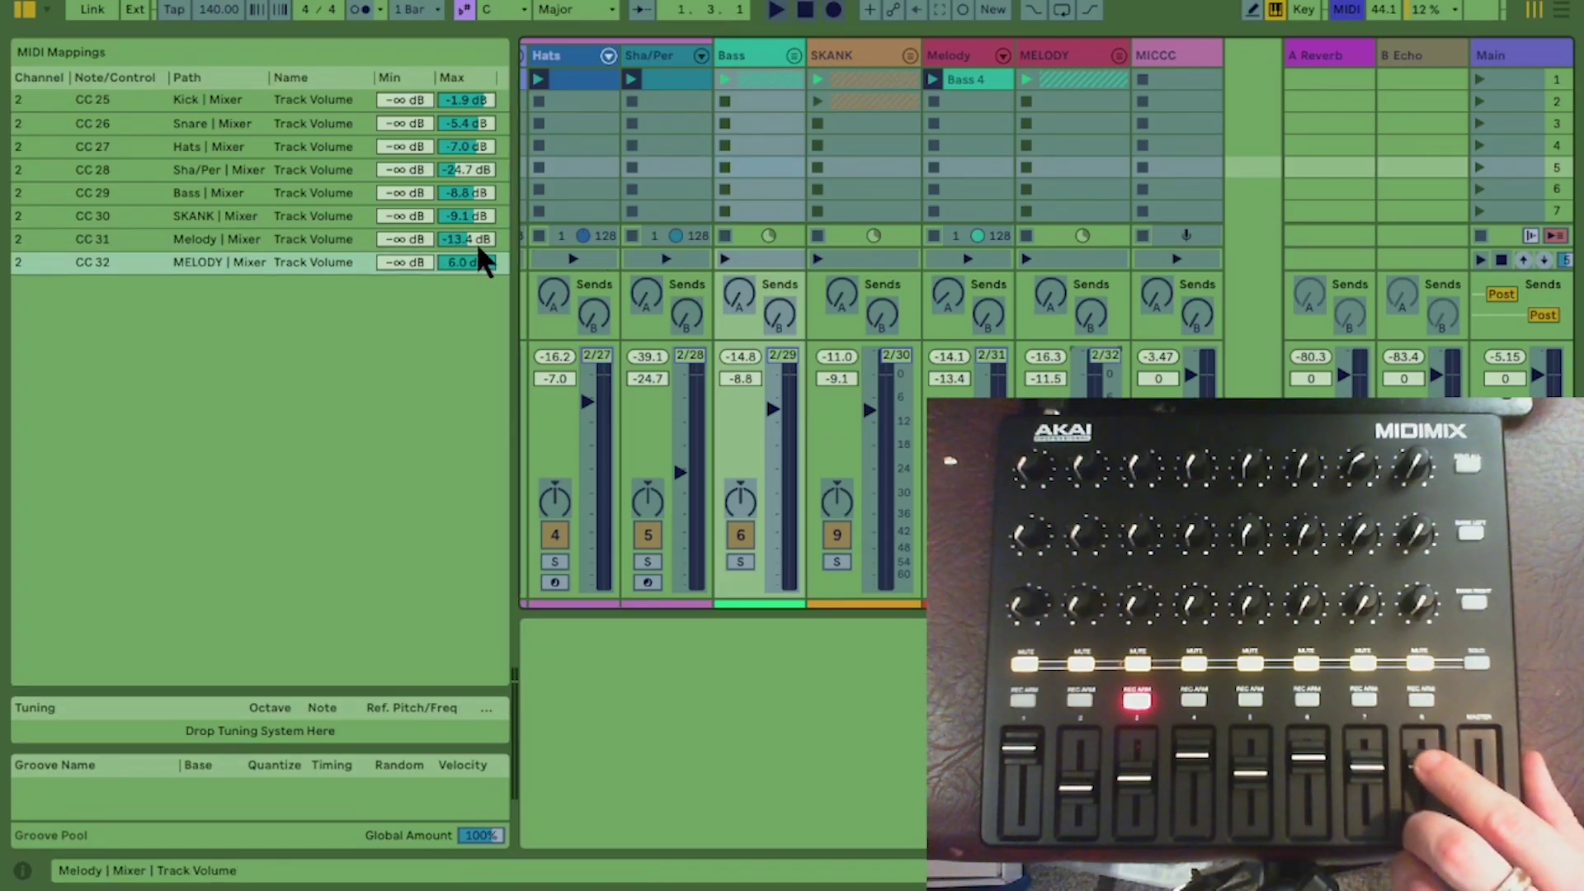
click(467, 259)
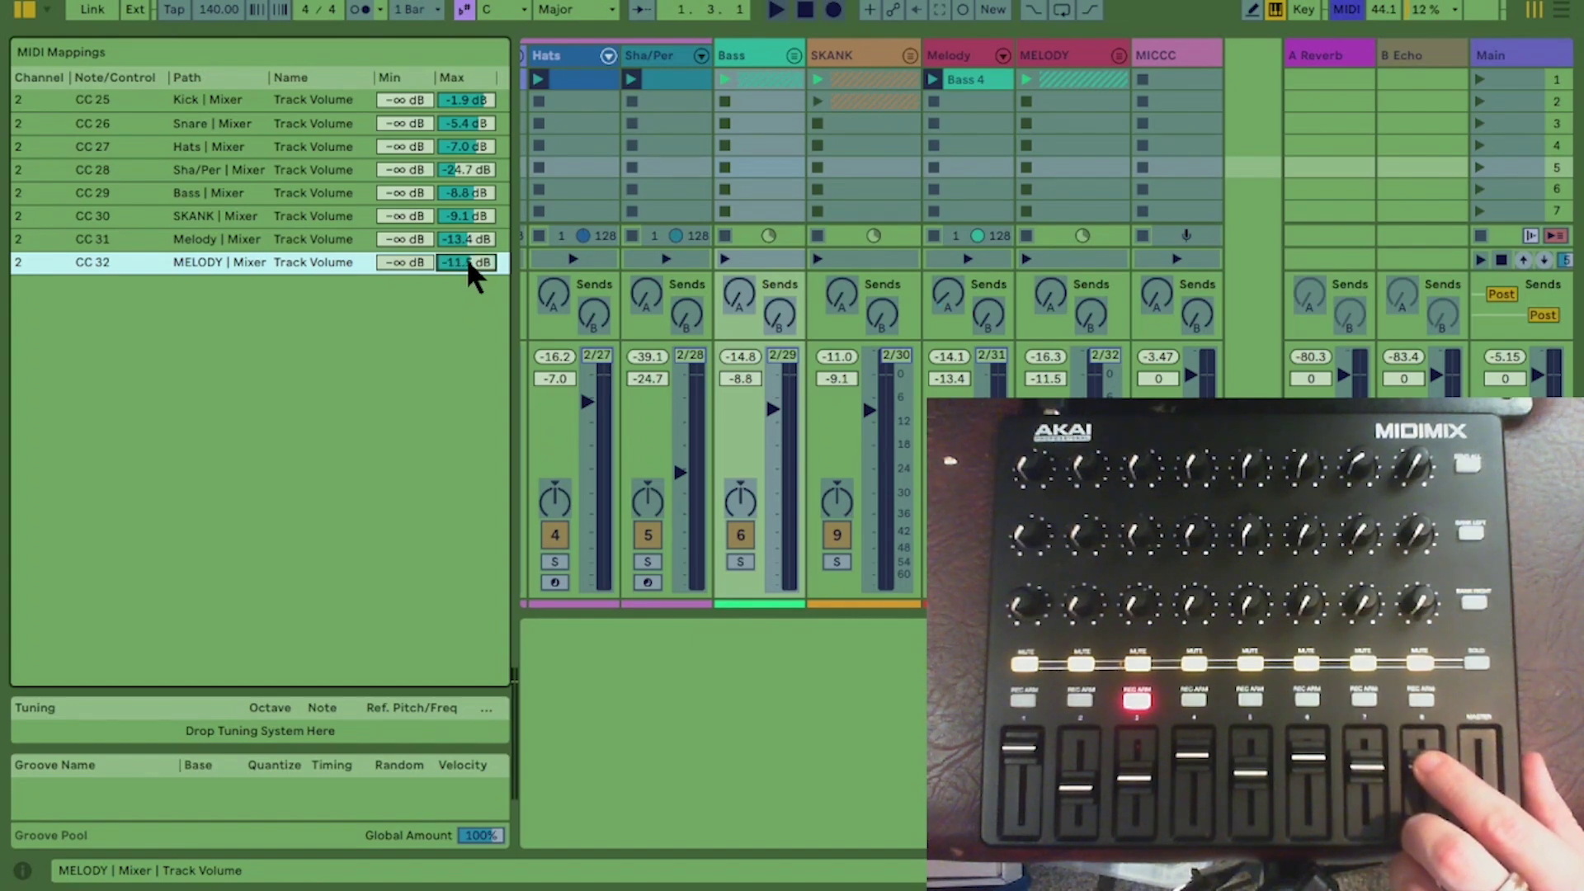
Step: Leave MIDI Map Mode, play the set to test the eight volume faders, then re-enter mapping
key(ctrl+m)
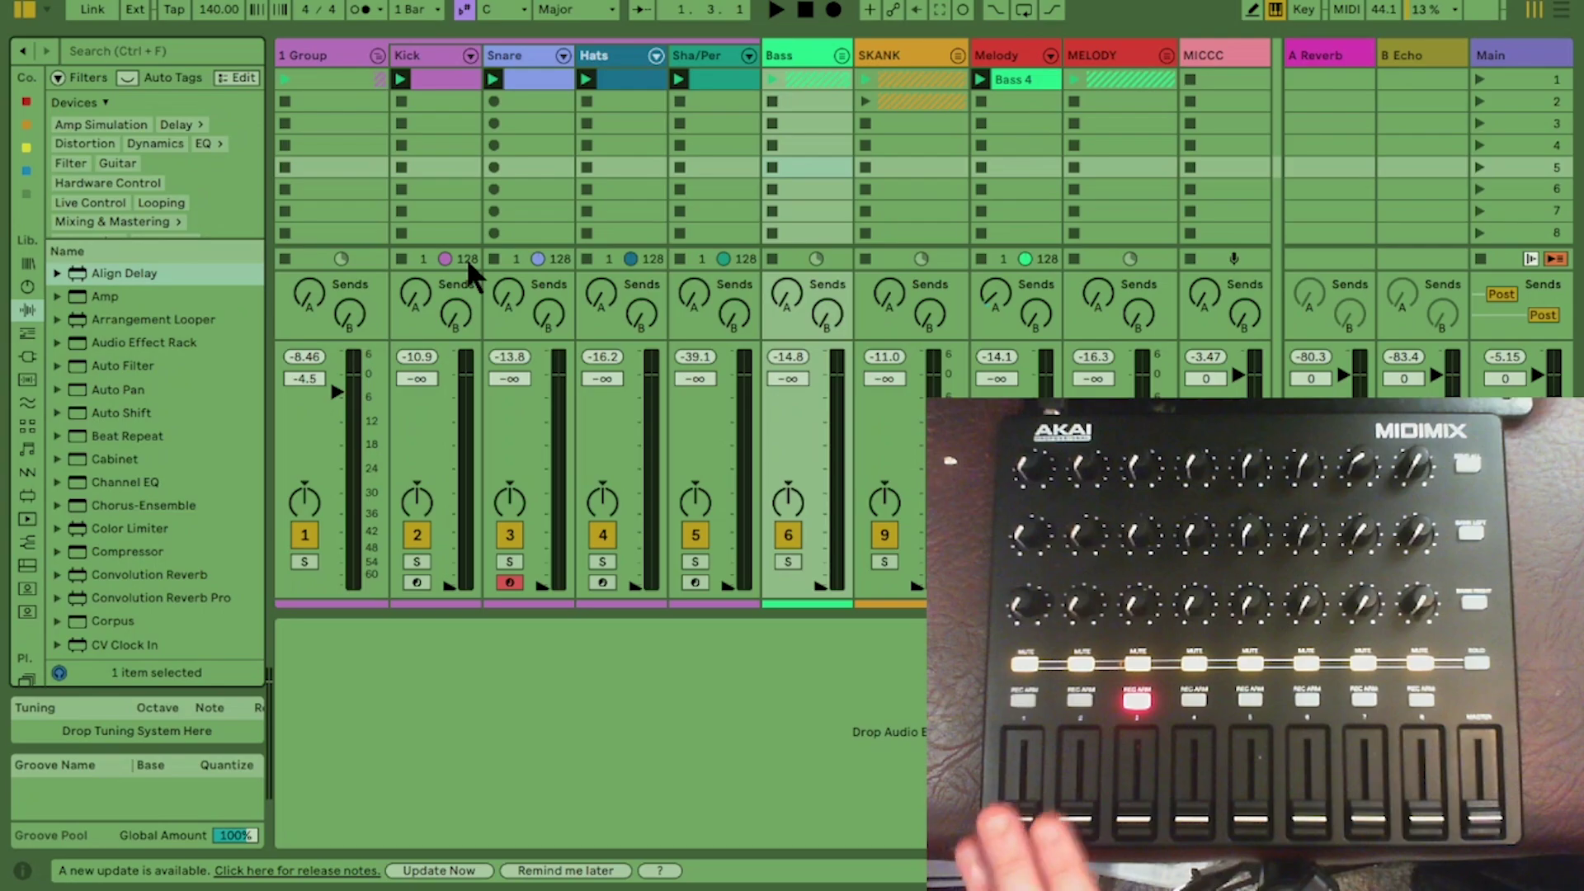
key(space)
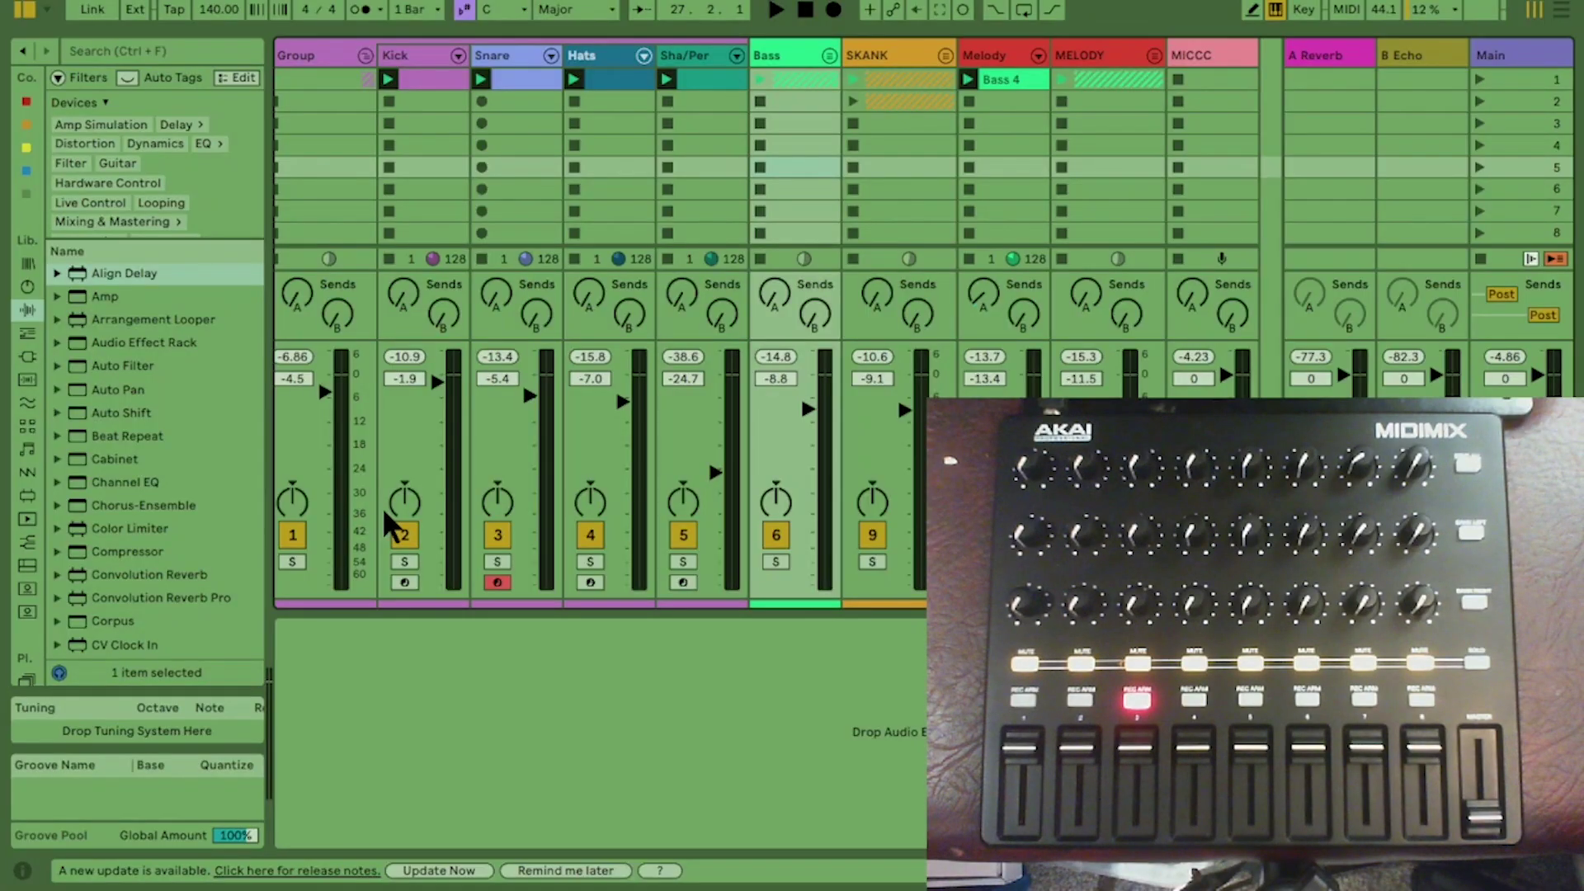
key(ctrl+m)
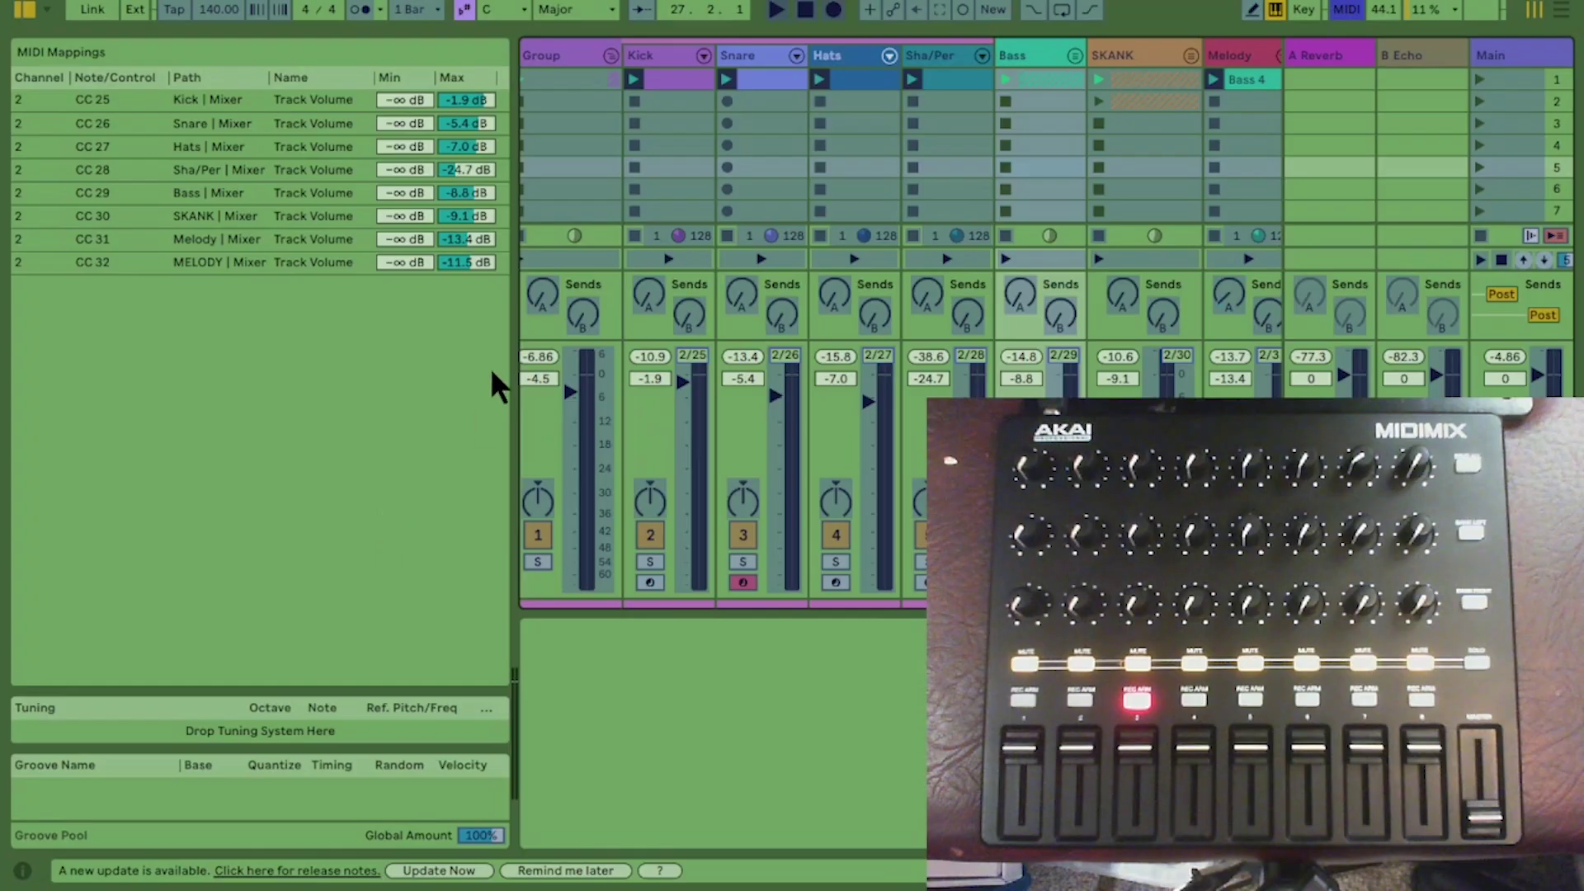
drag(515, 350, 506, 350)
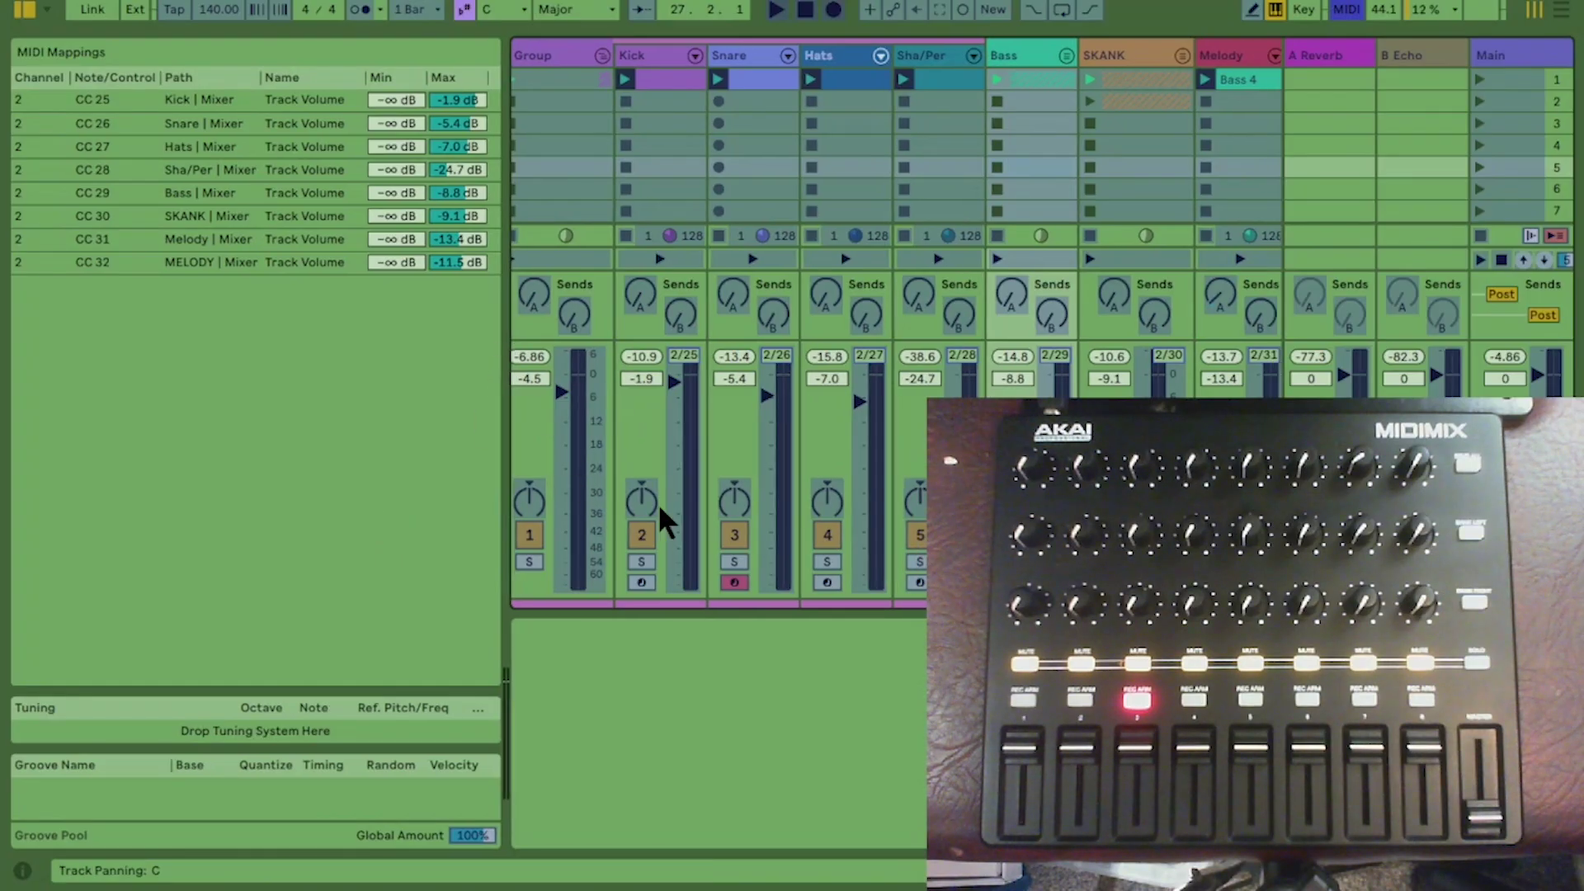
Step: Map MIDImix Mute buttons (notes F6–C7) to each track's Track Activator, Kick through MELODY, then exit mapping
click(641, 533)
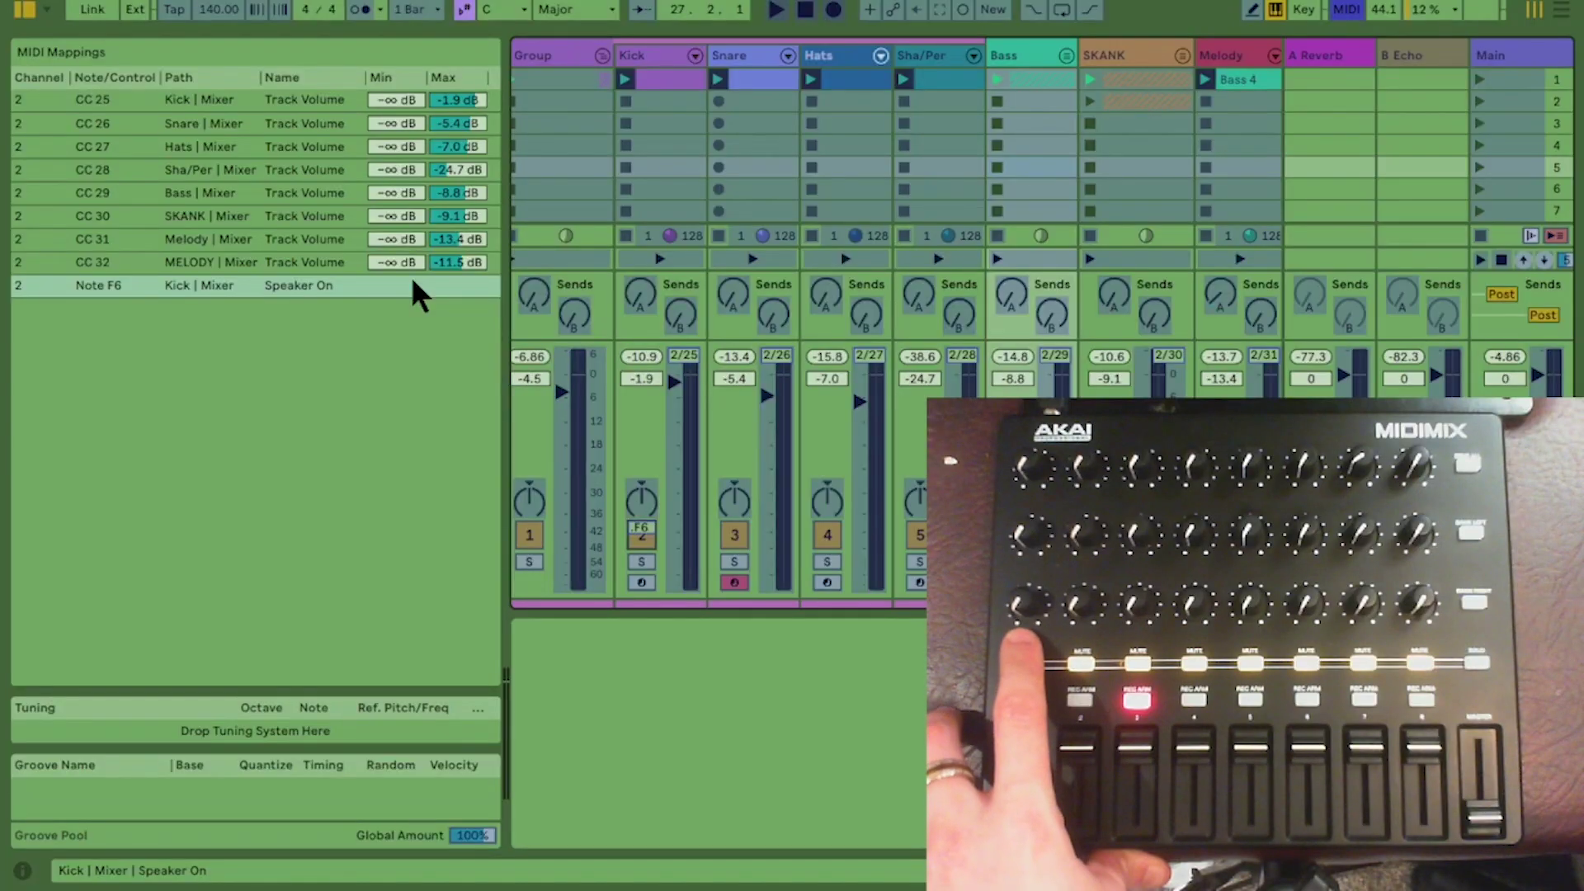
click(735, 538)
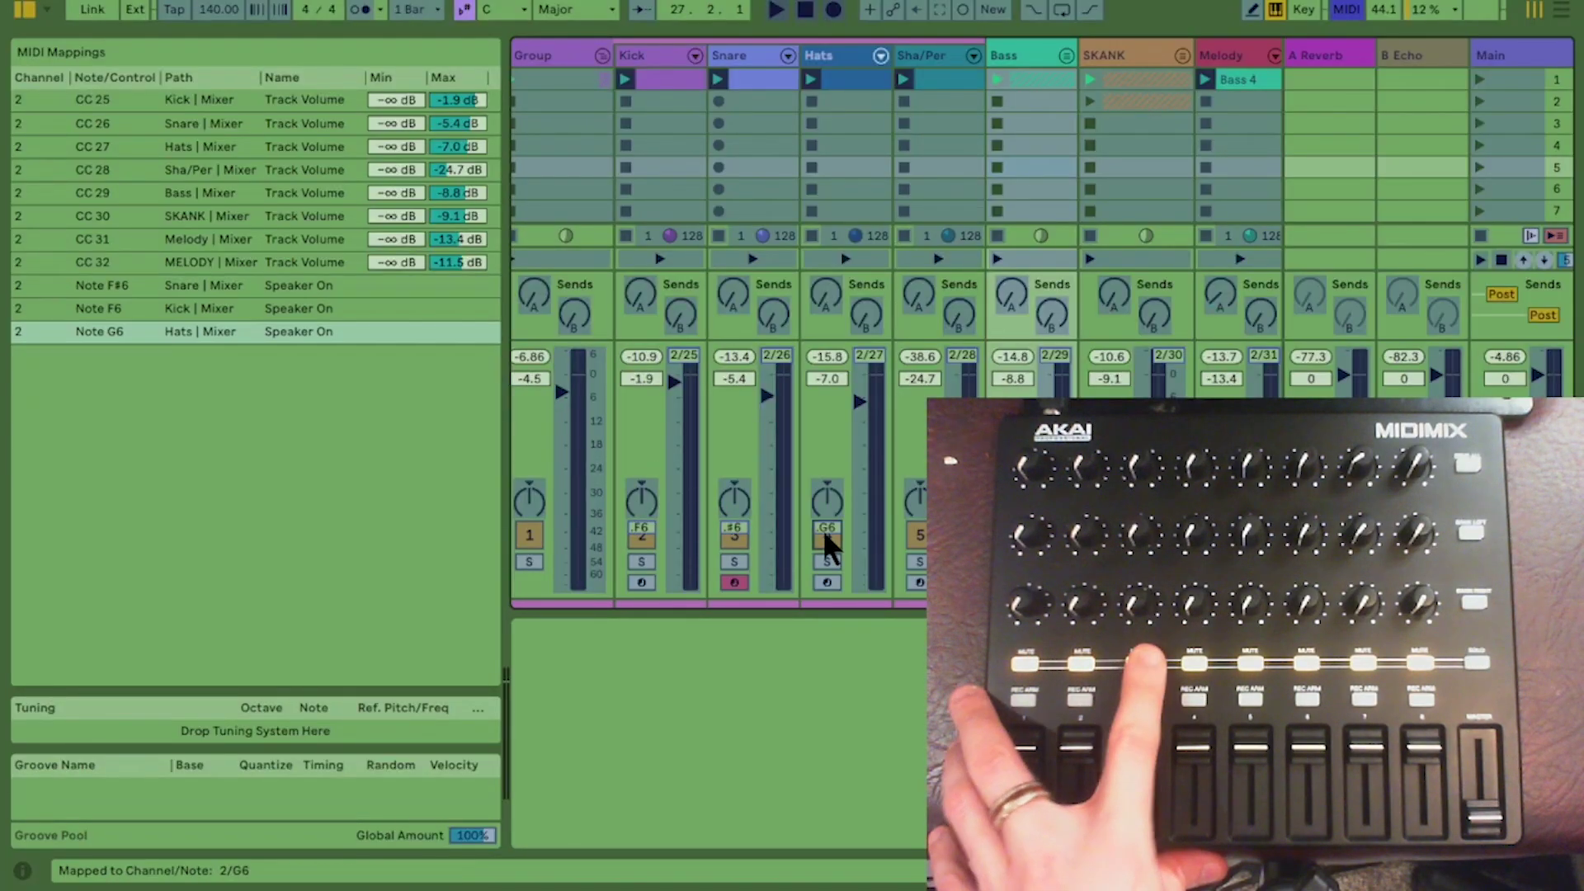
click(919, 535)
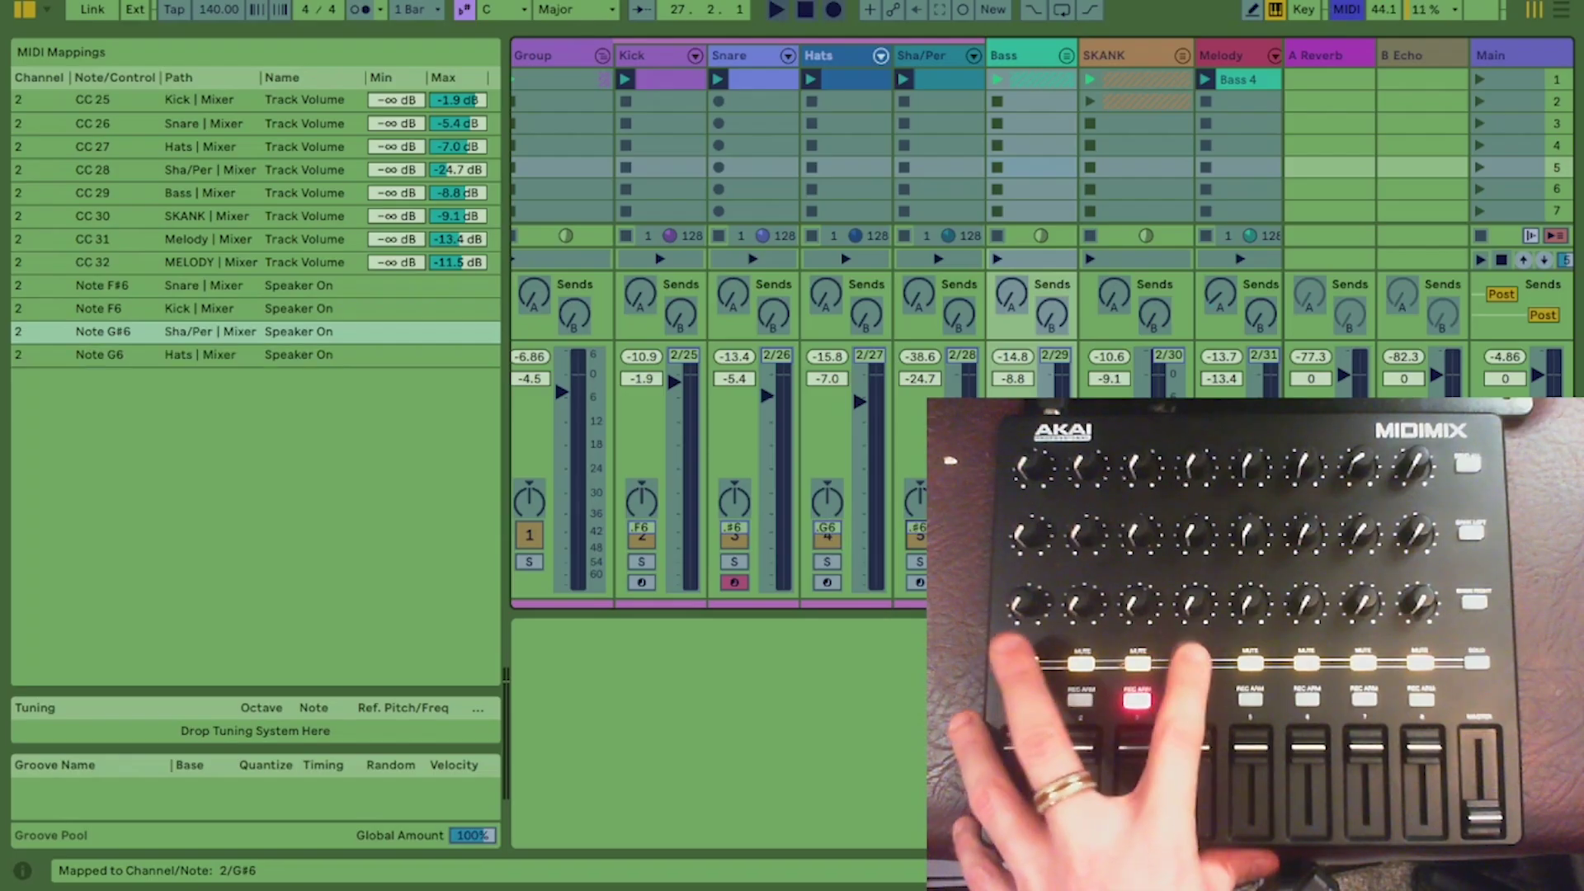
click(1010, 535)
click(1104, 535)
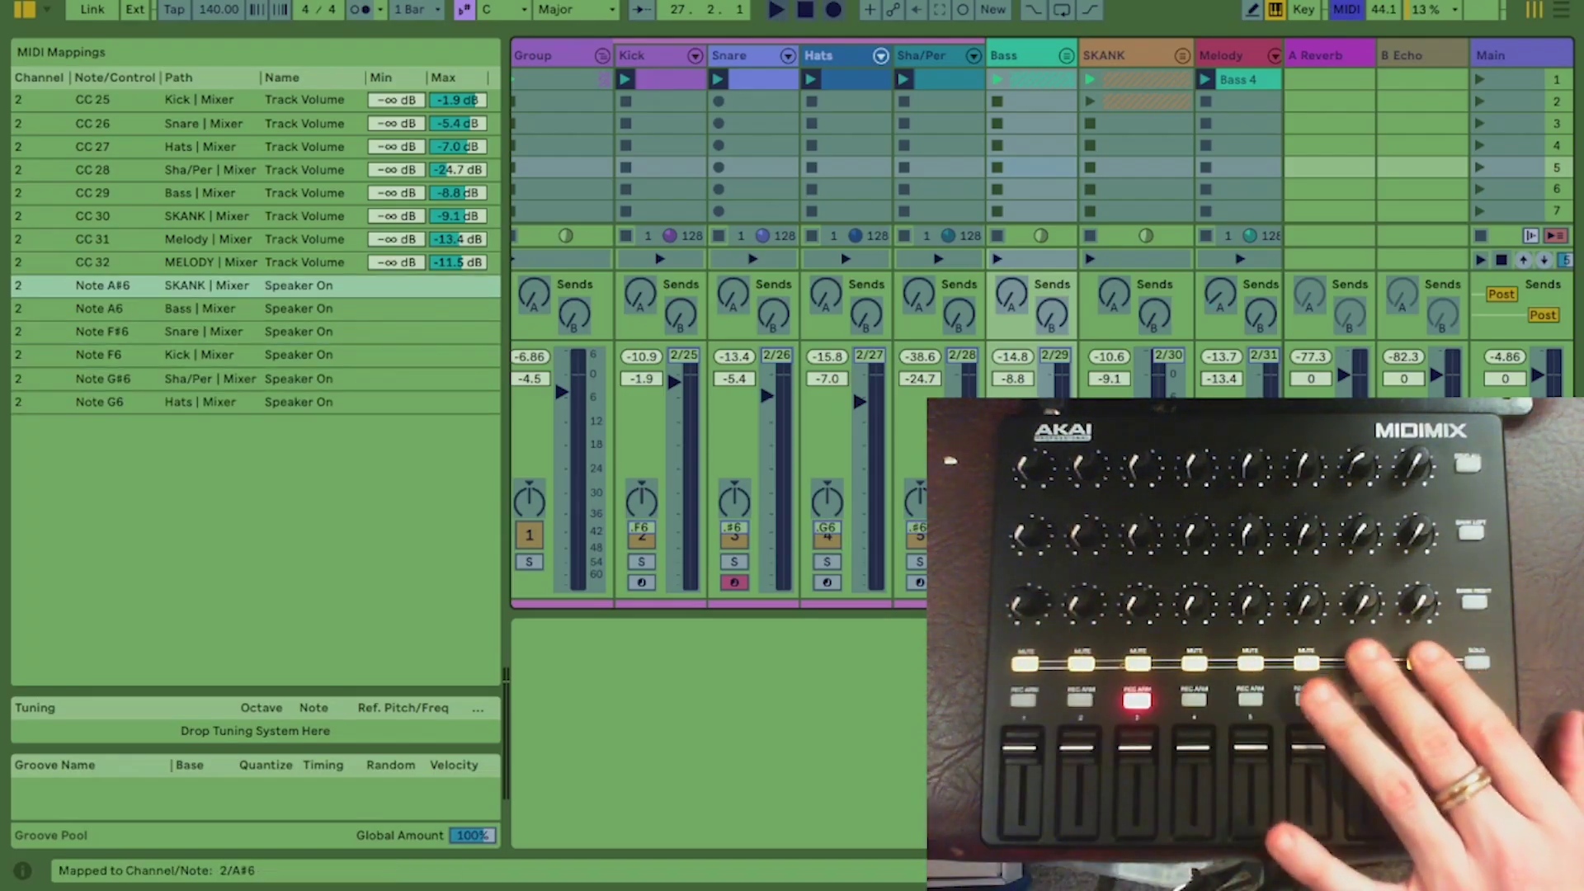
scroll(718, 330, right, 3)
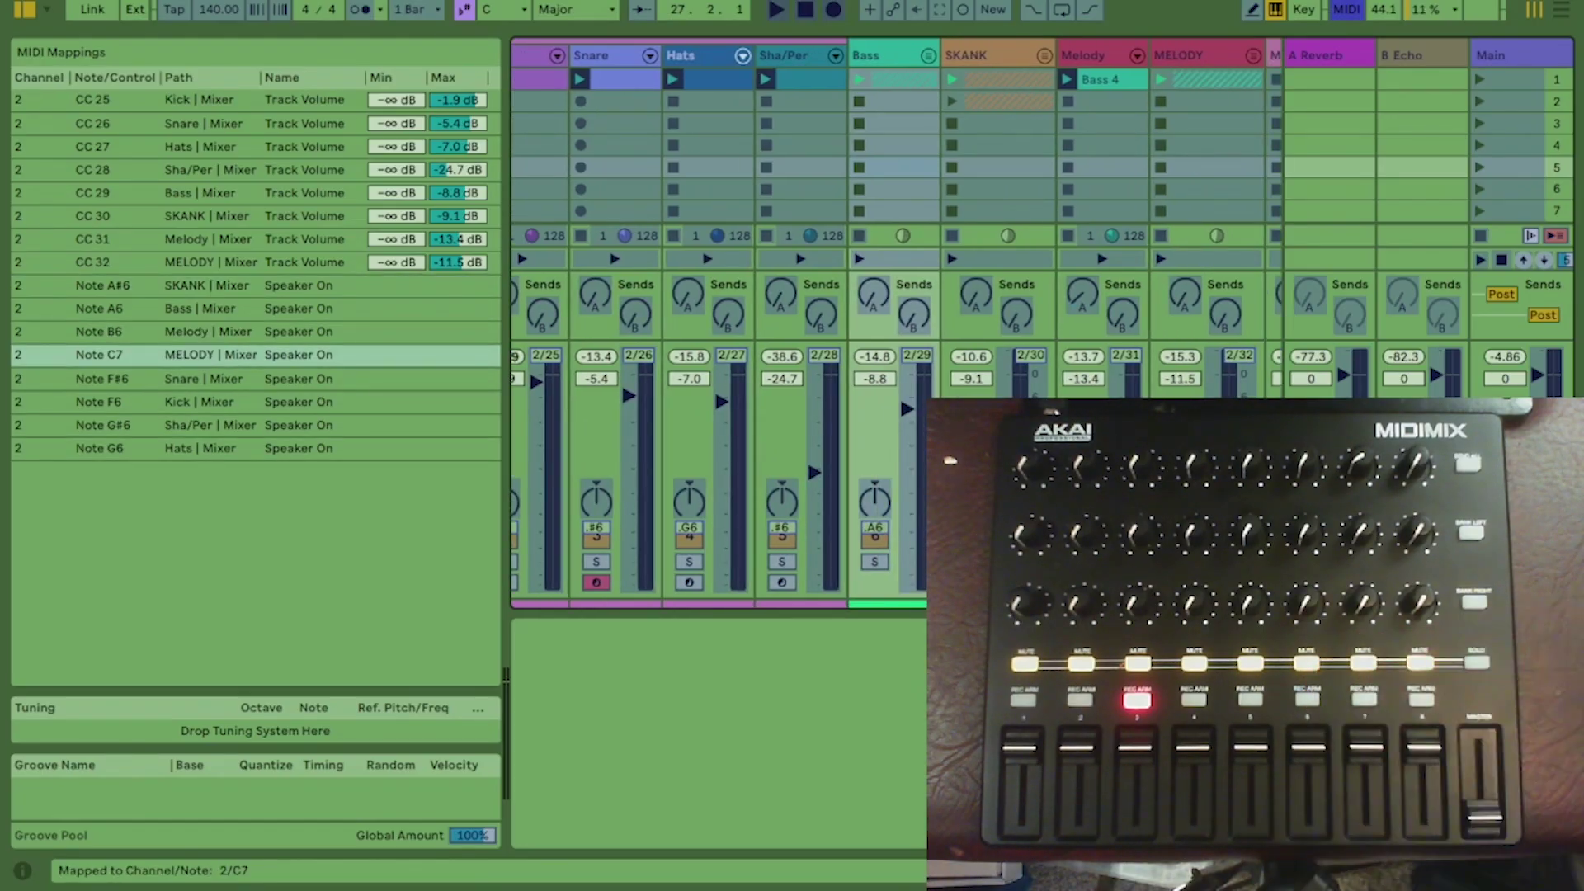
key(ctrl+m)
Step: Play the set to test the mute buttons, then return to MIDI Map Mode
scroll(978, 293, left, 2)
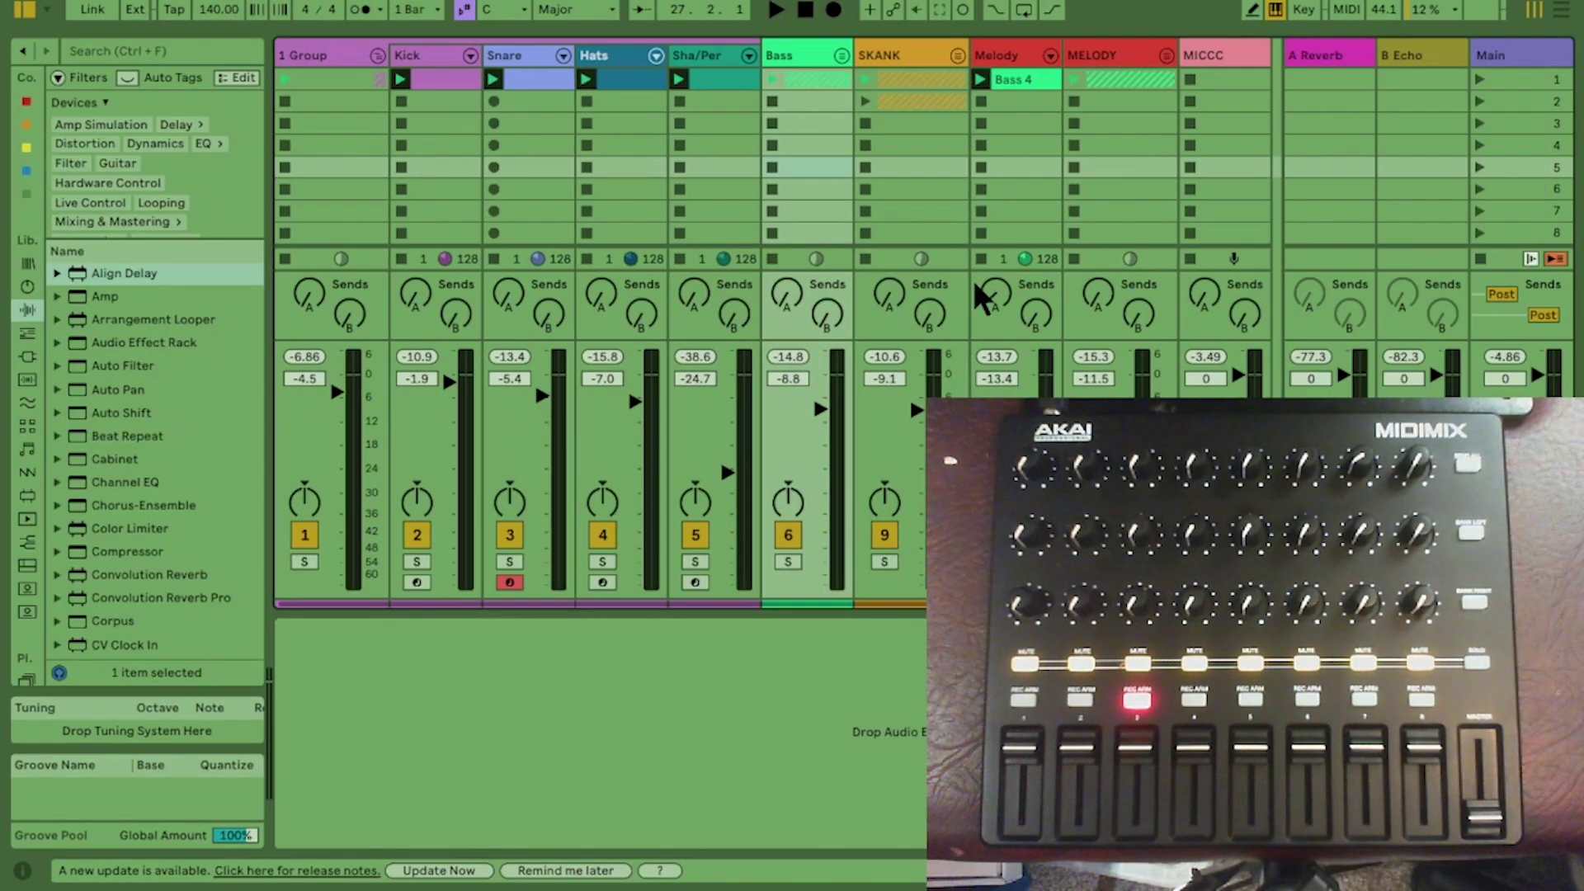
key(space)
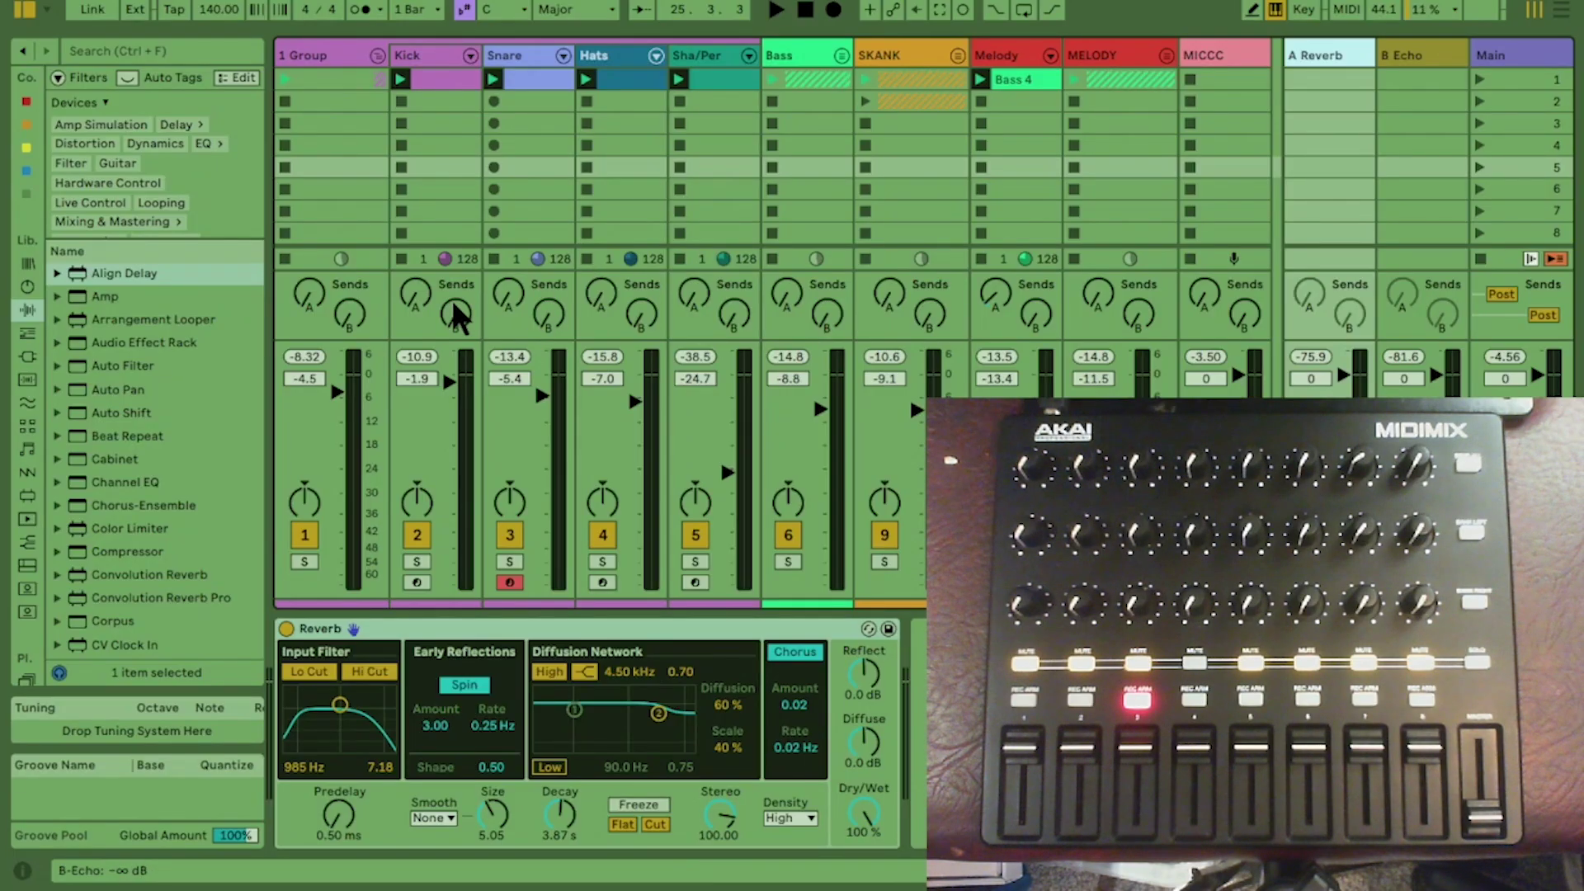
key(ctrl+m)
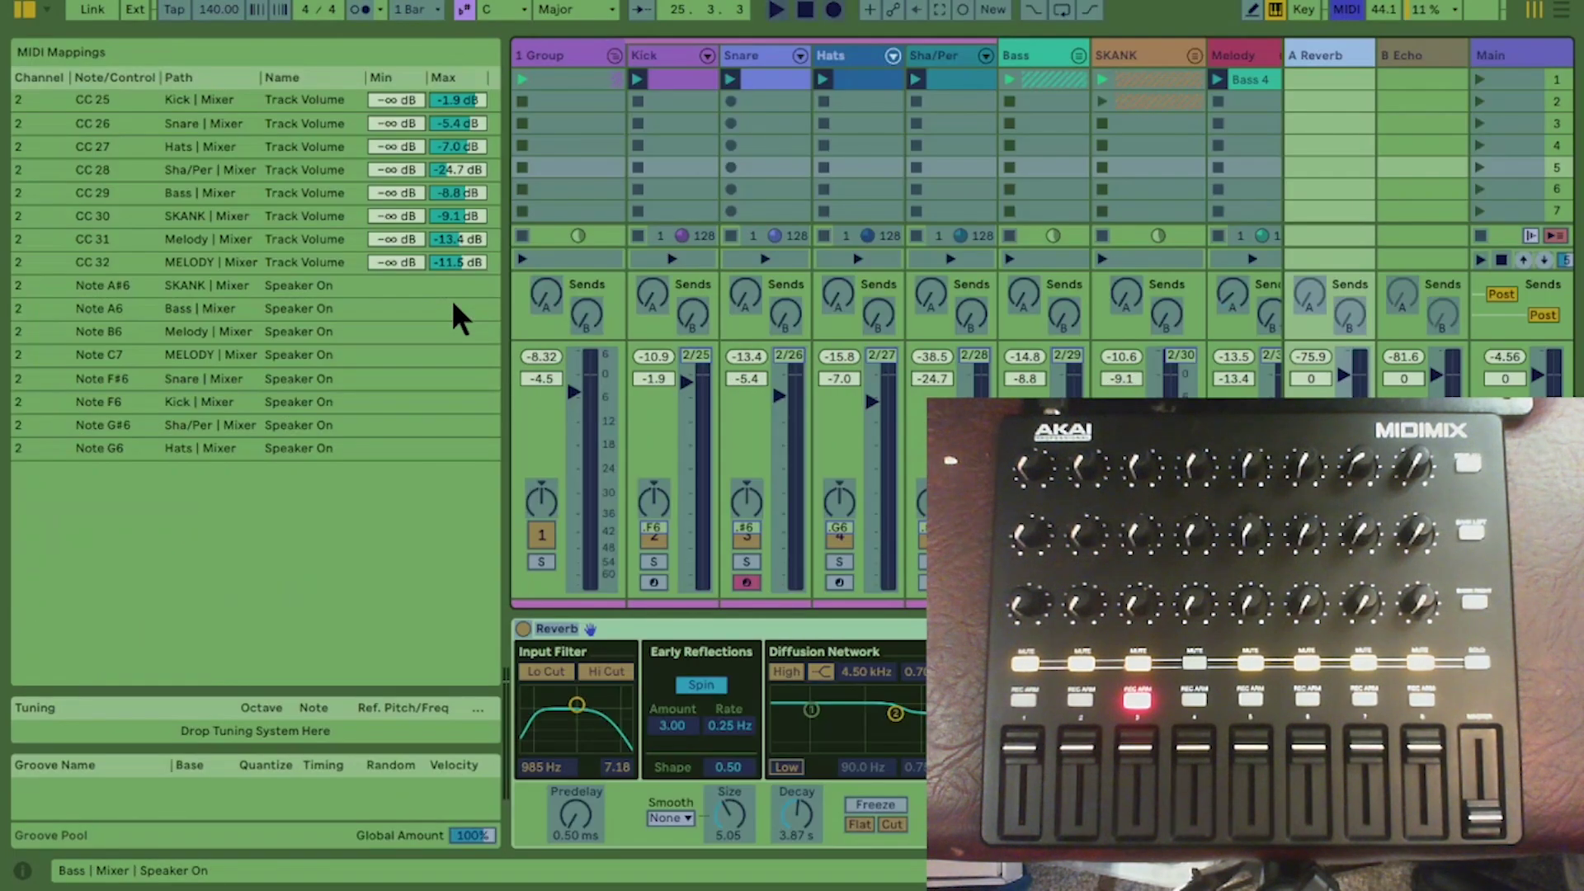
Step: Map knobs CC 1–8 to the A Reverb sends of Kick through MELODY, and CC 9 to Kick's B Echo
scroll(891, 336, right, 3)
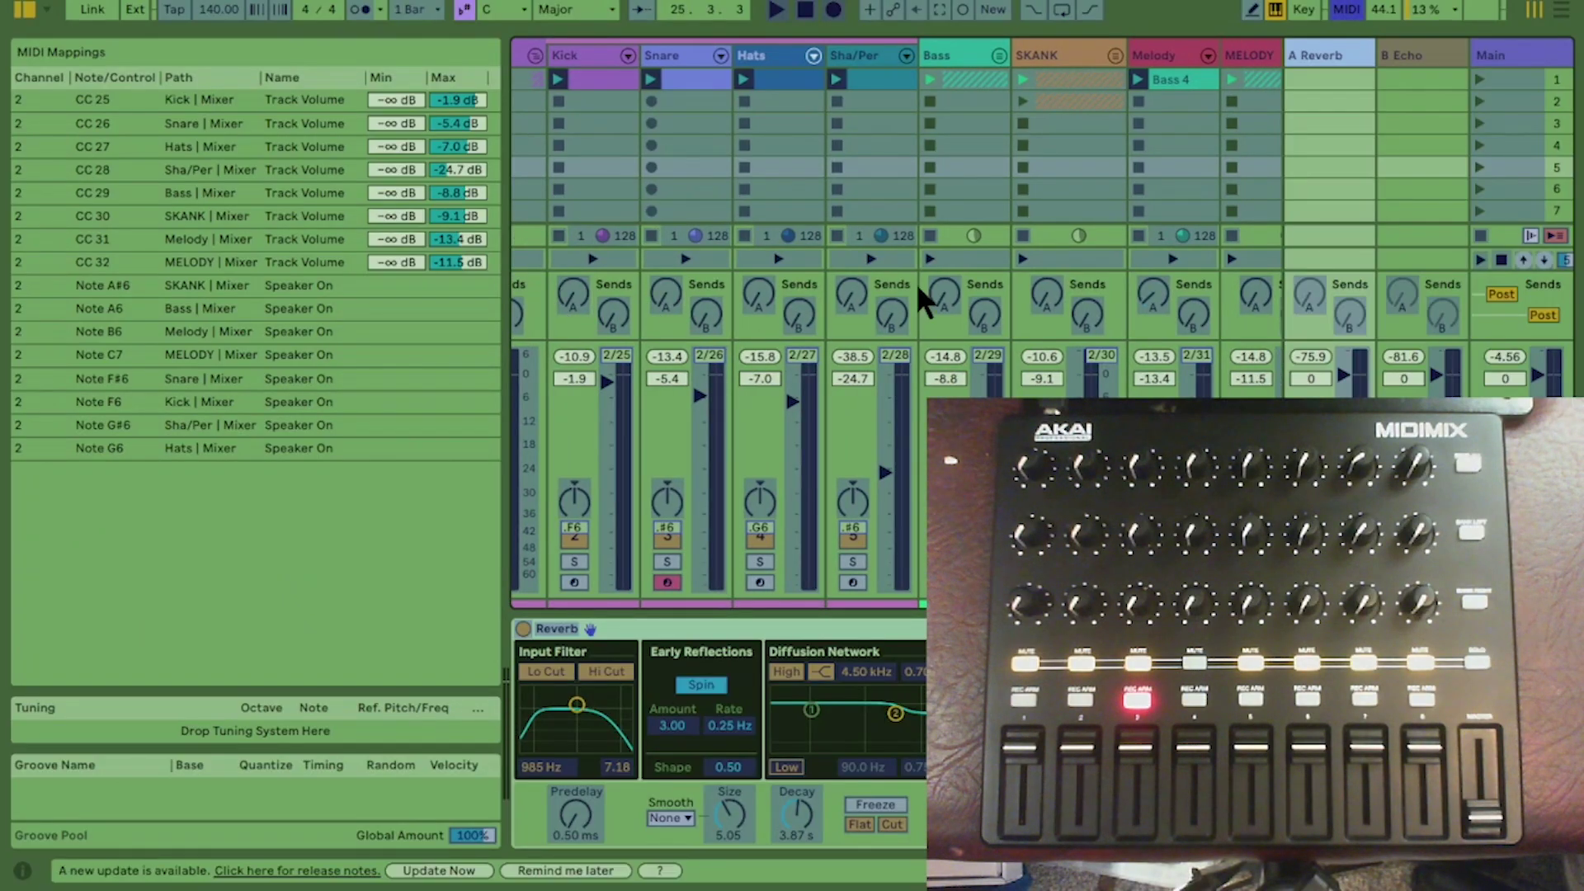
click(576, 296)
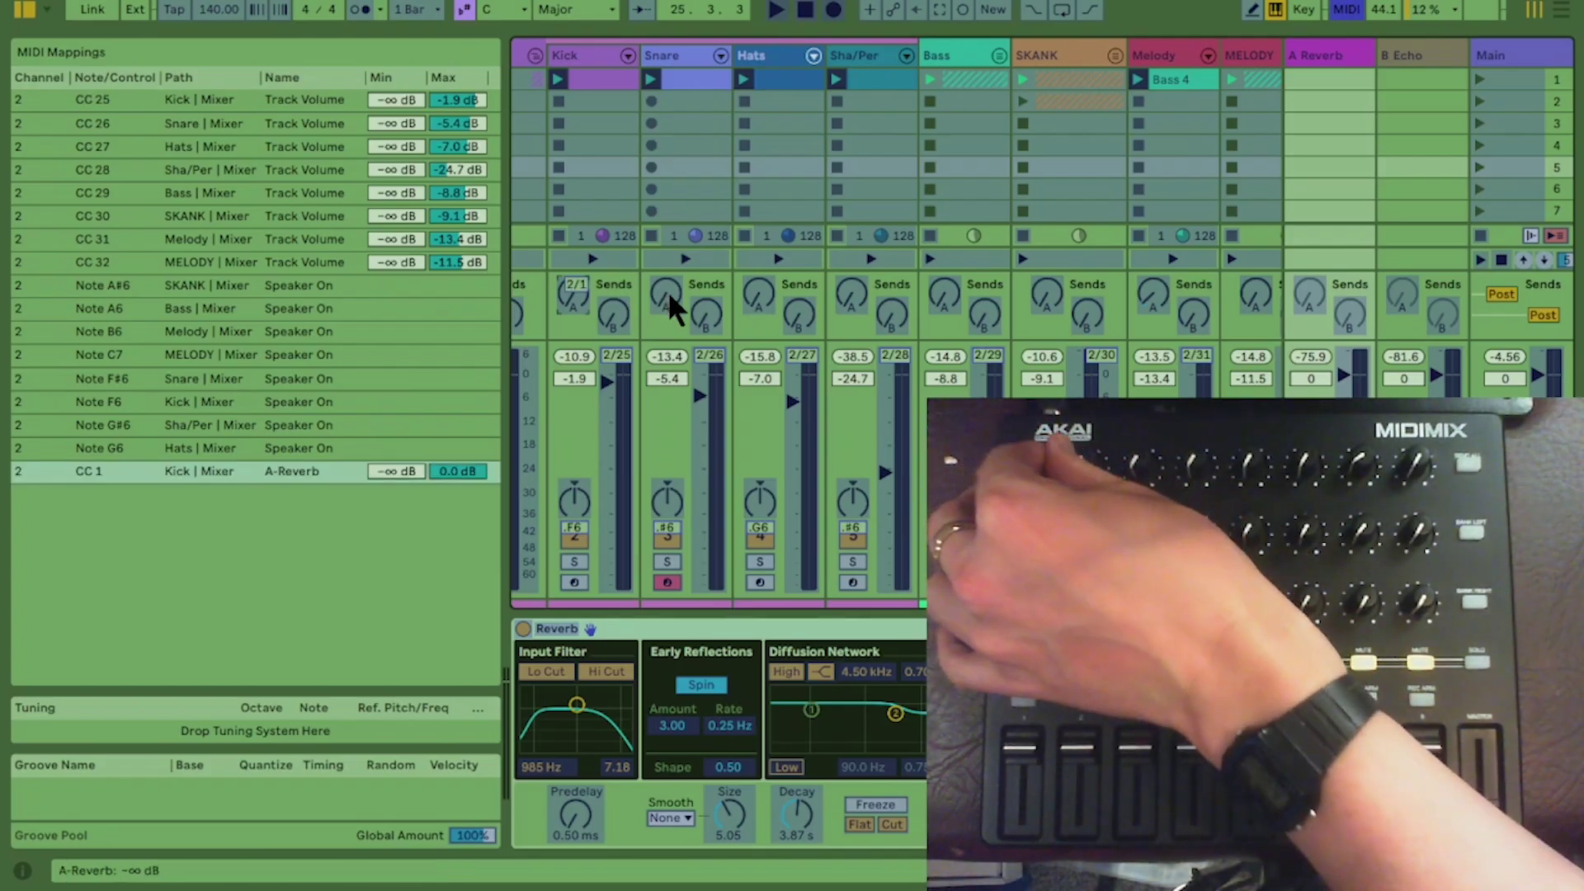
click(668, 297)
click(757, 295)
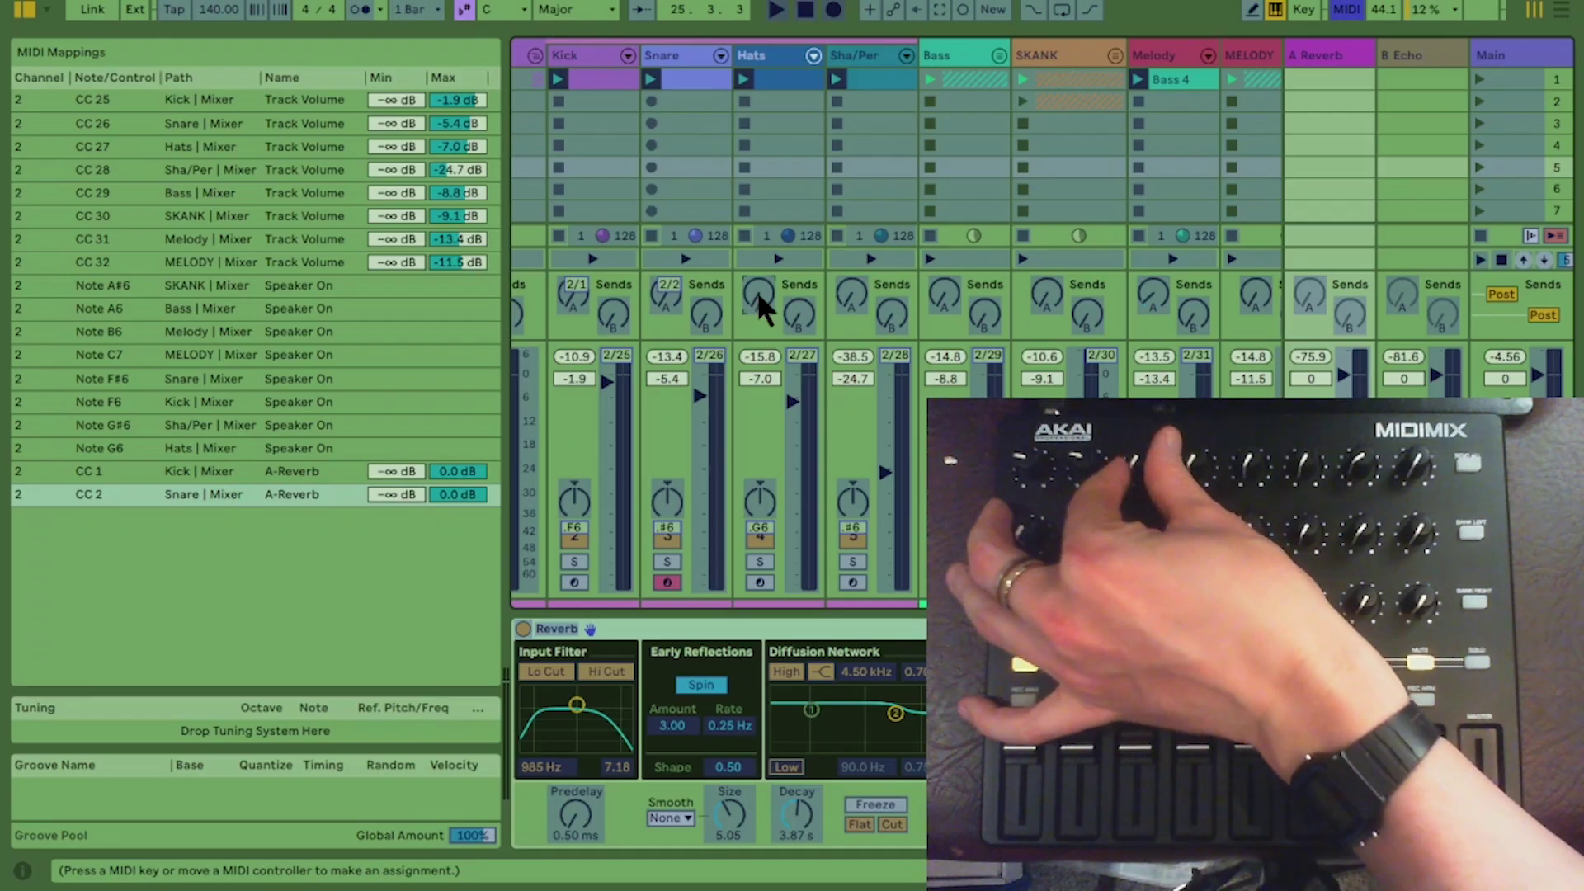
click(850, 290)
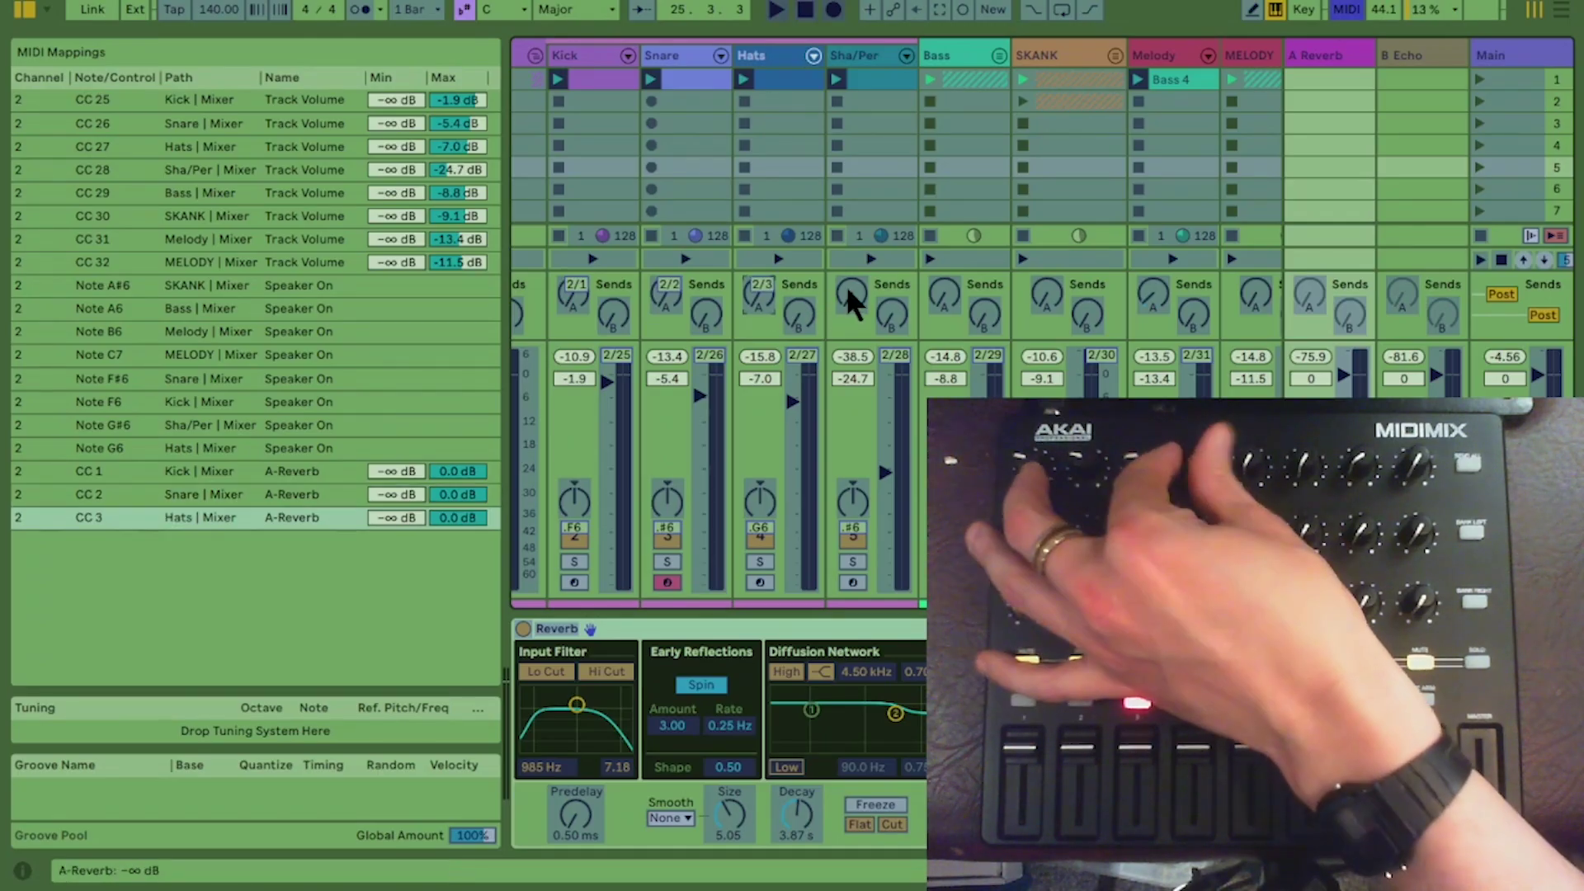
click(943, 289)
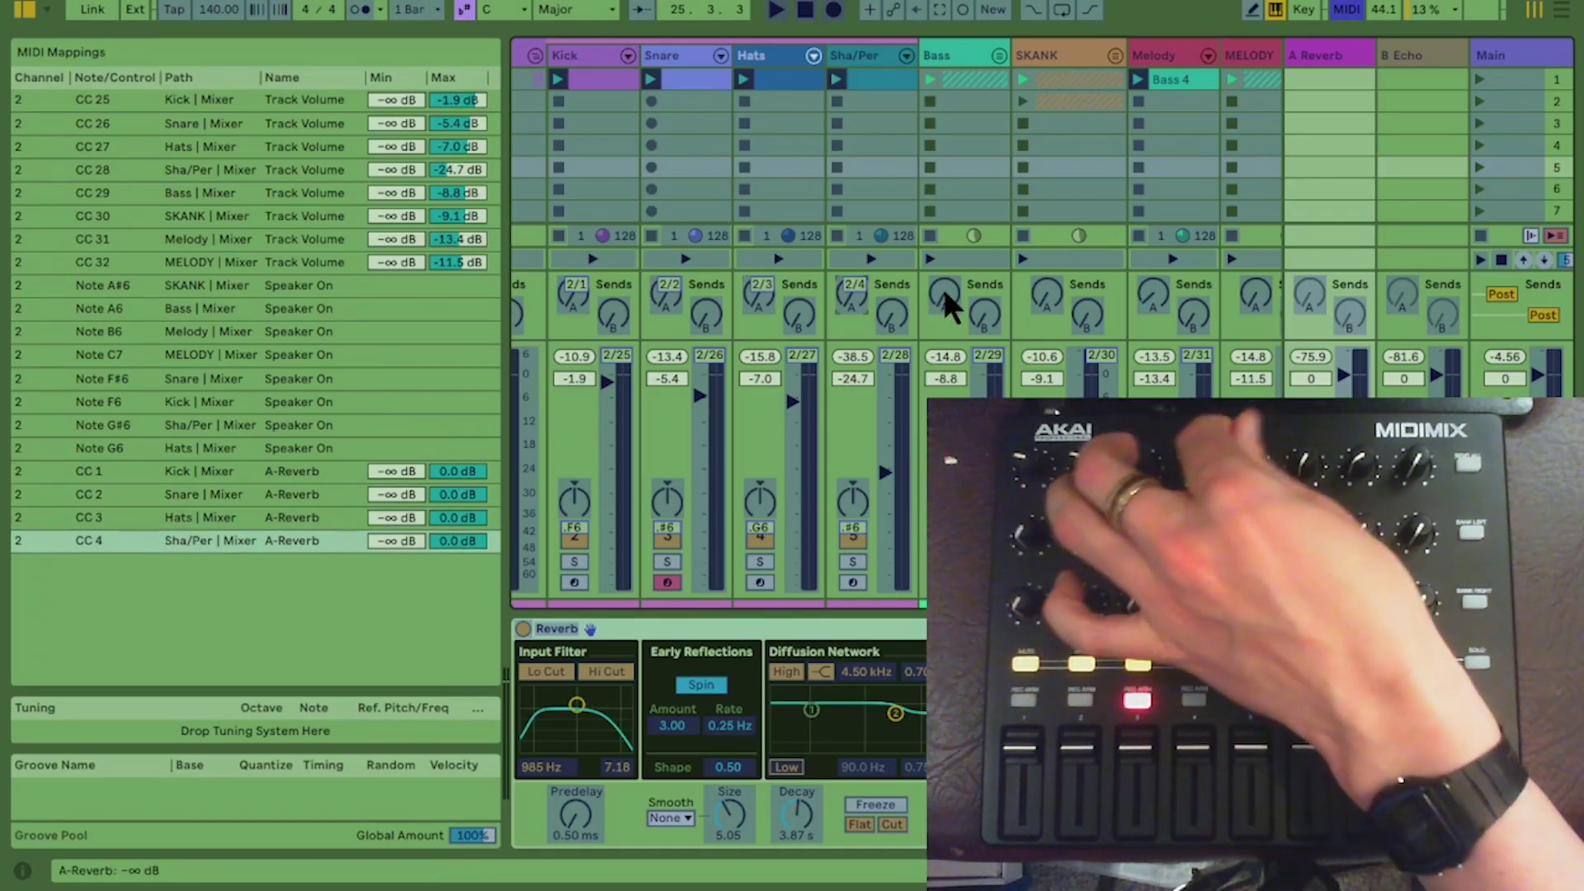
click(1045, 291)
click(1157, 293)
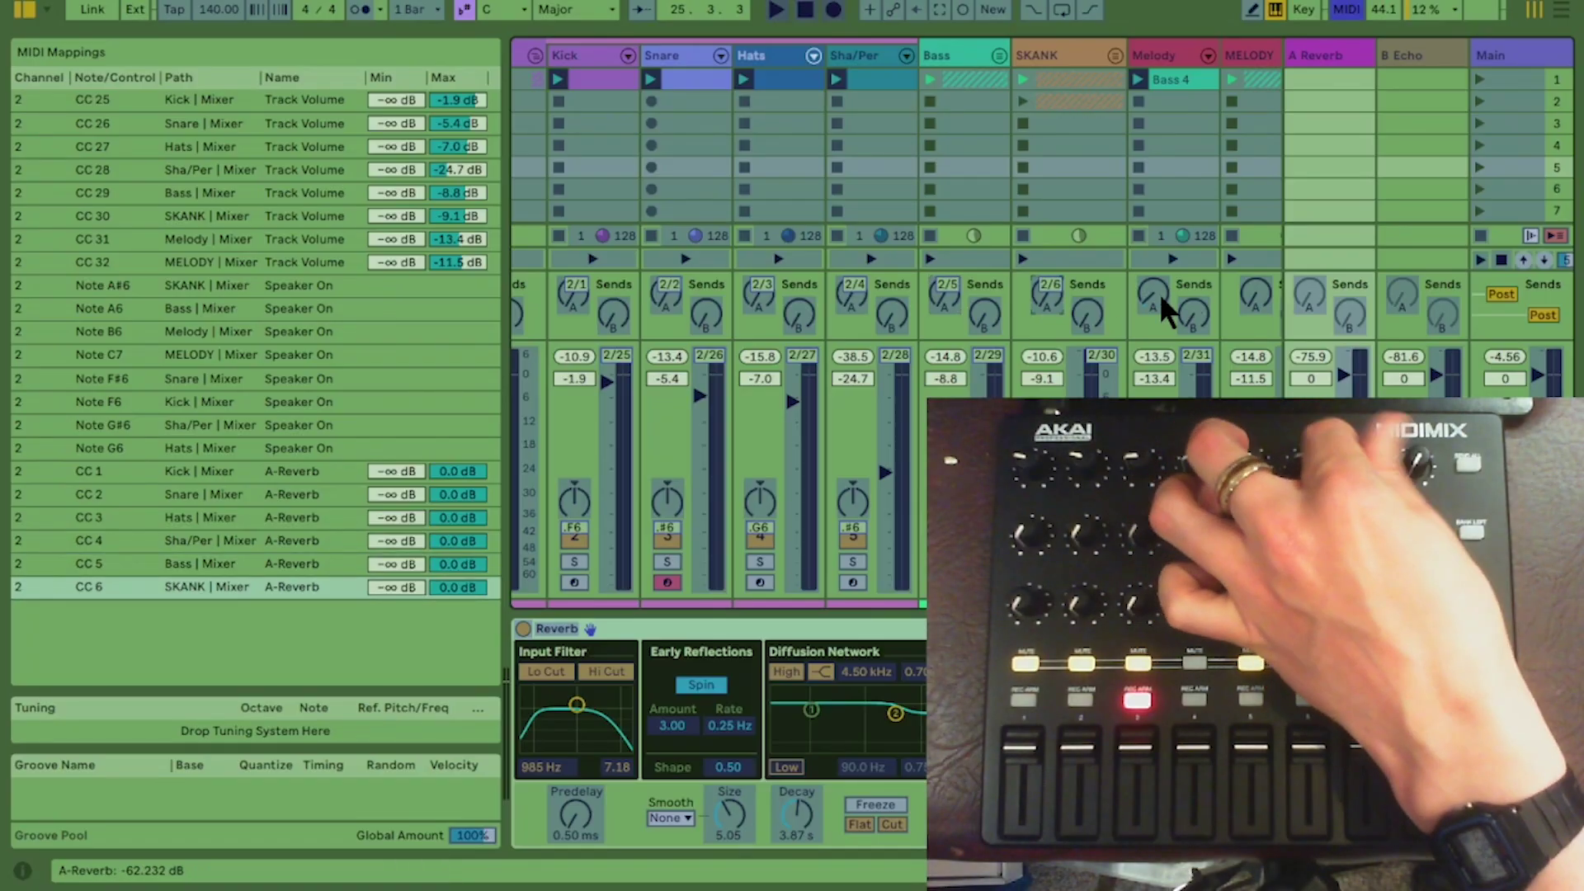
click(1255, 292)
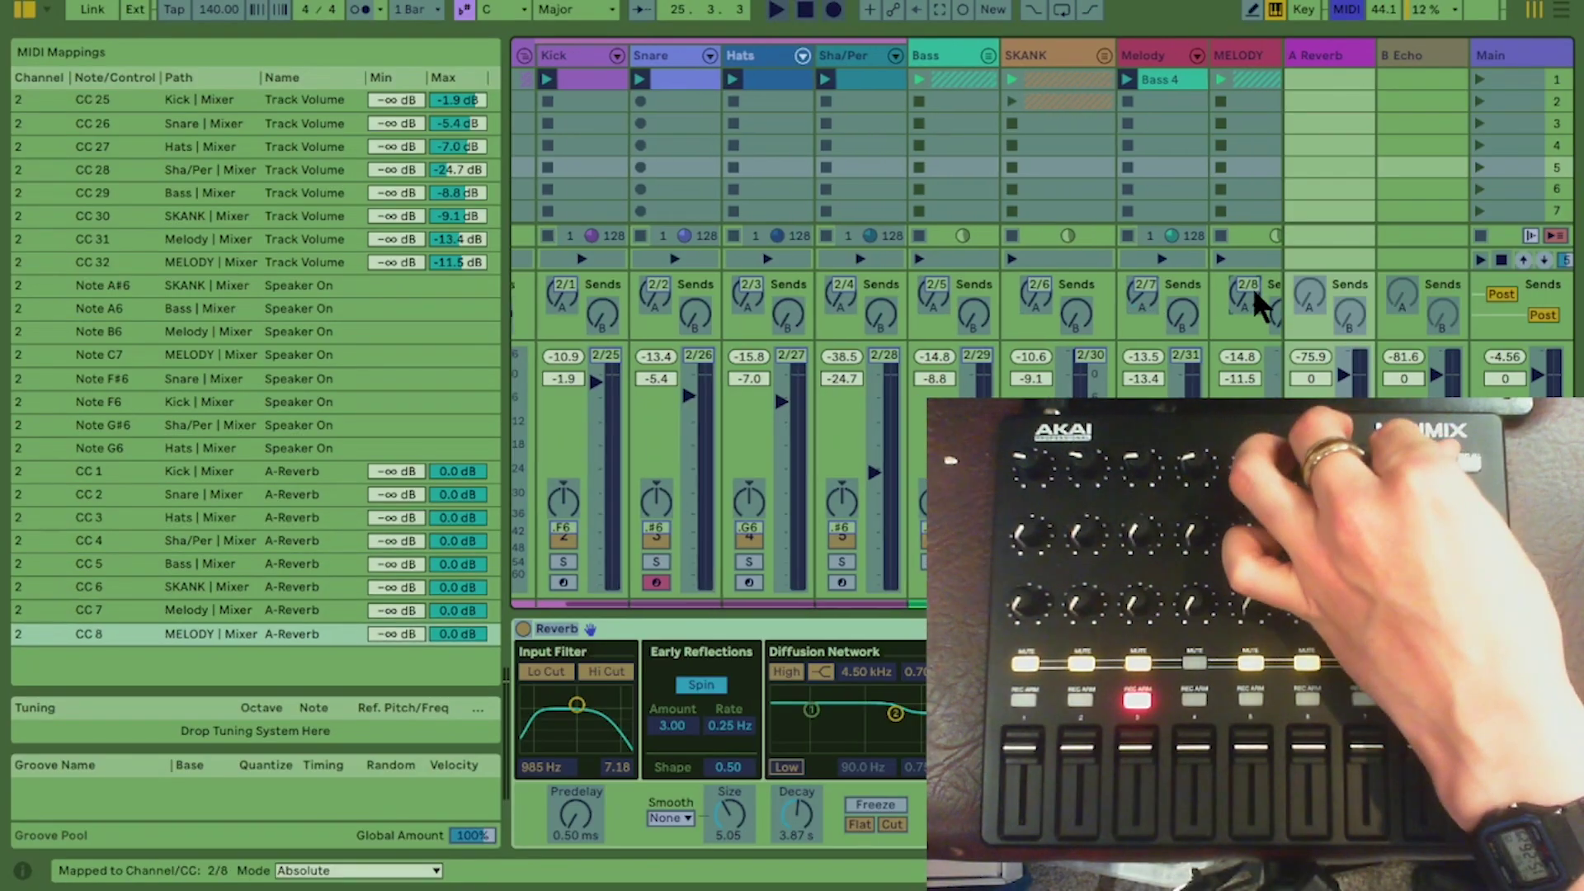
scroll(1253, 287, left, 3)
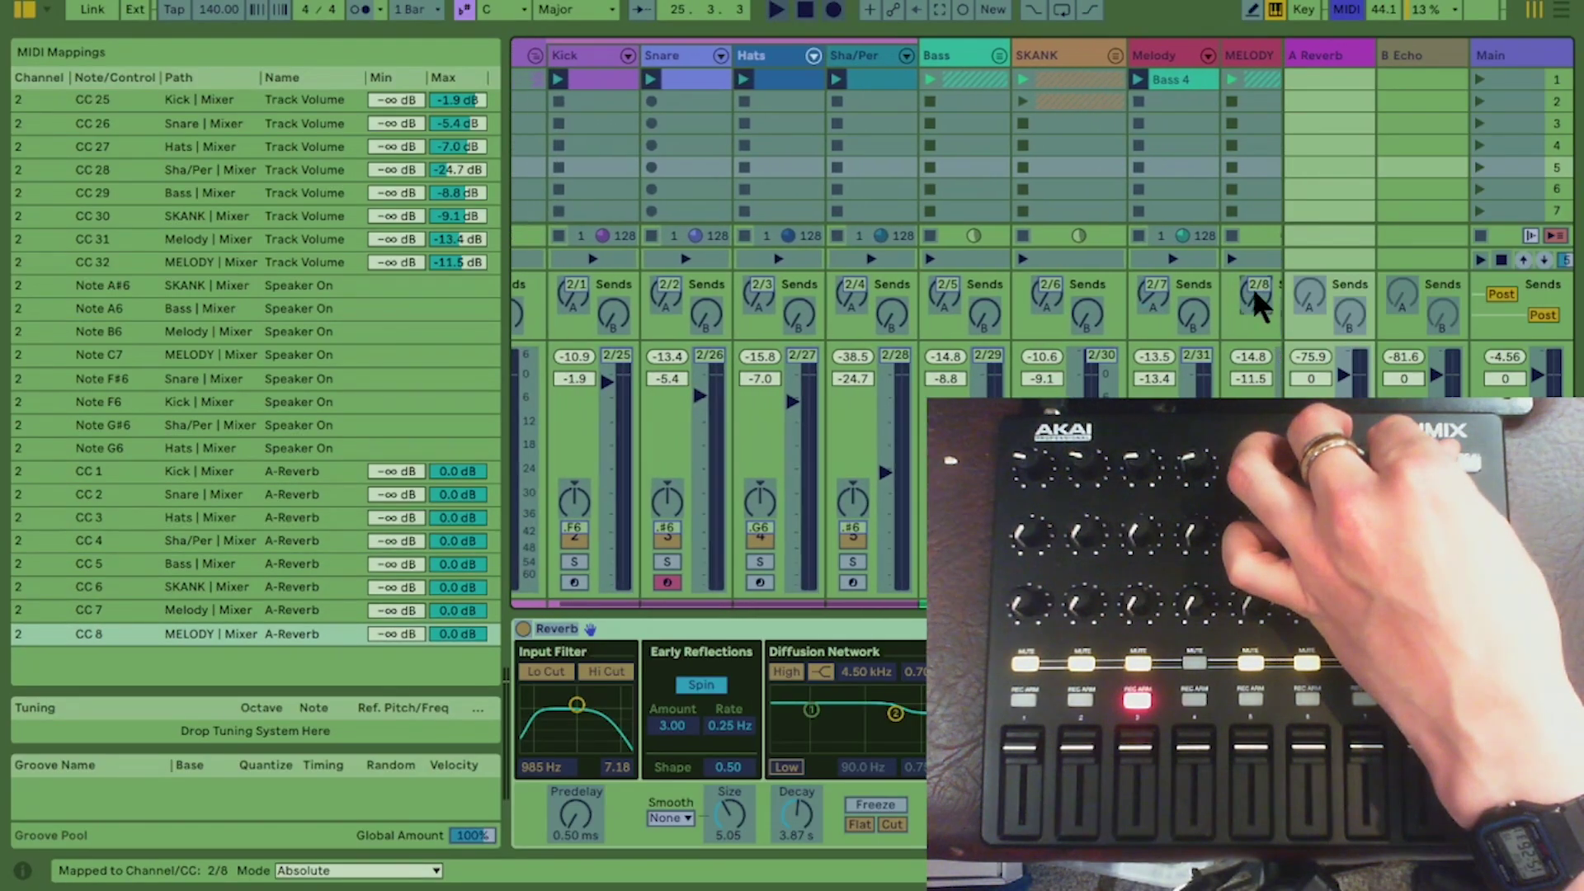
click(608, 317)
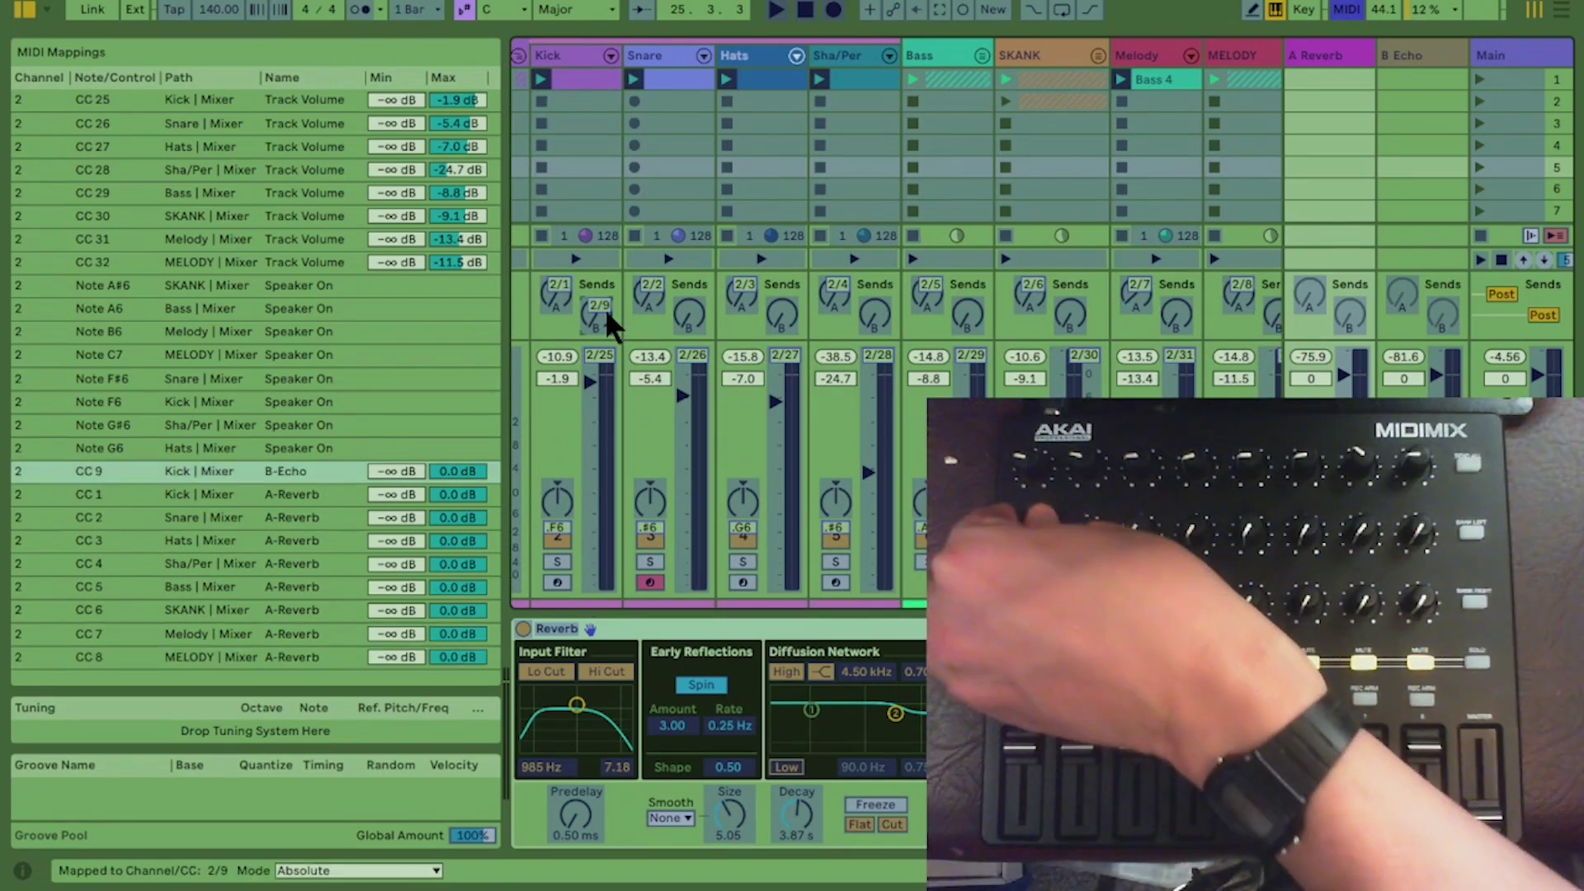
Step: Map the B Echo sends of Snare, Hats, Sha/Per, Bass and MELODY to CC 10–16, then exit MIDI Map mode
click(690, 318)
click(791, 314)
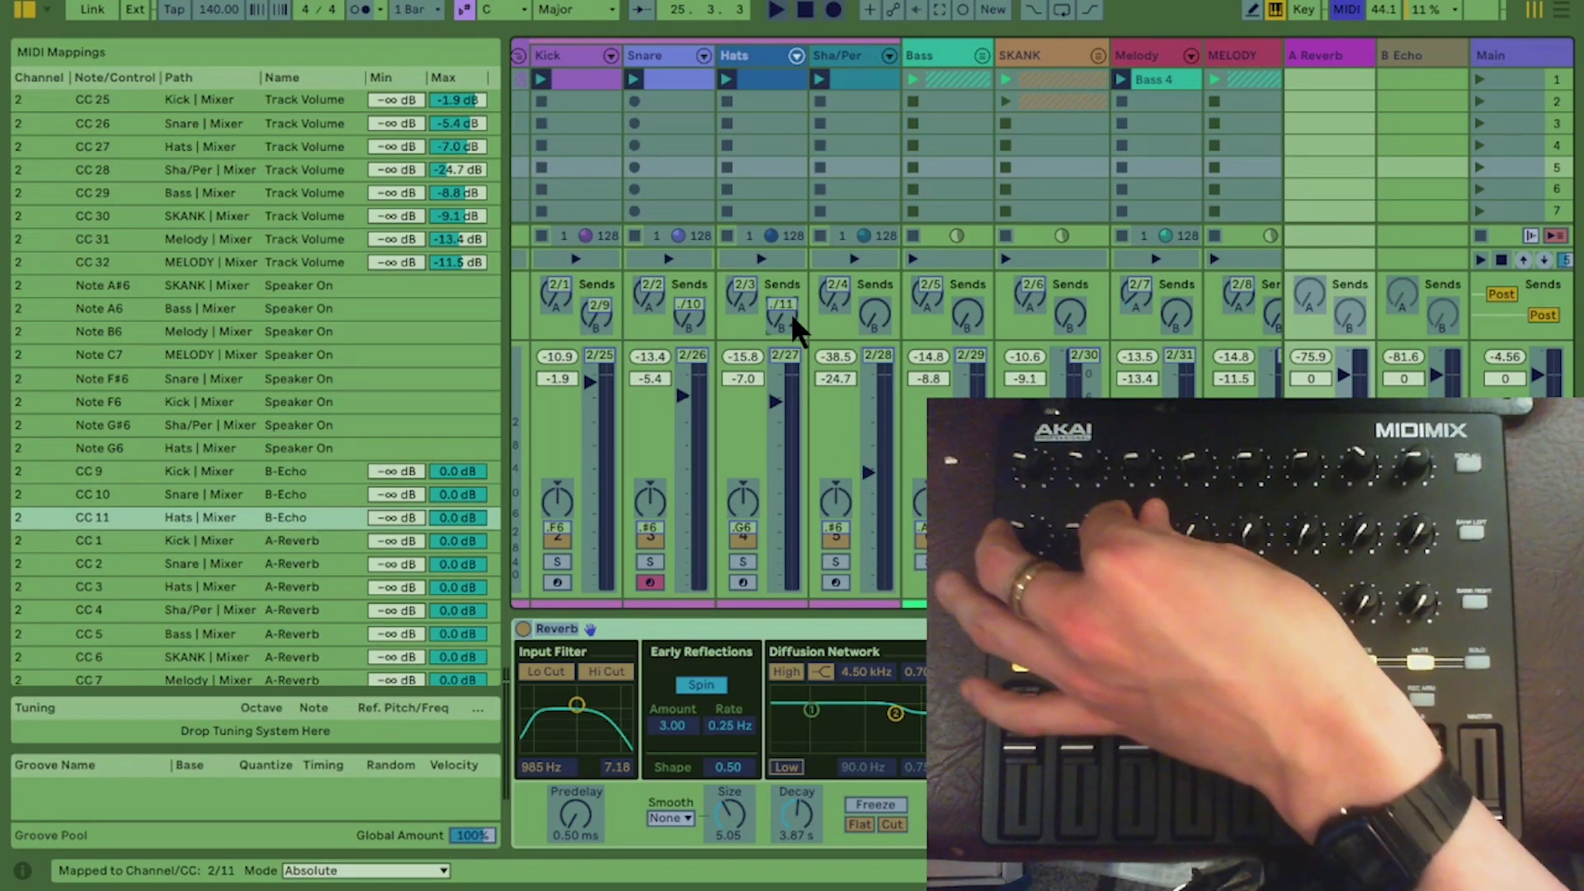
click(880, 311)
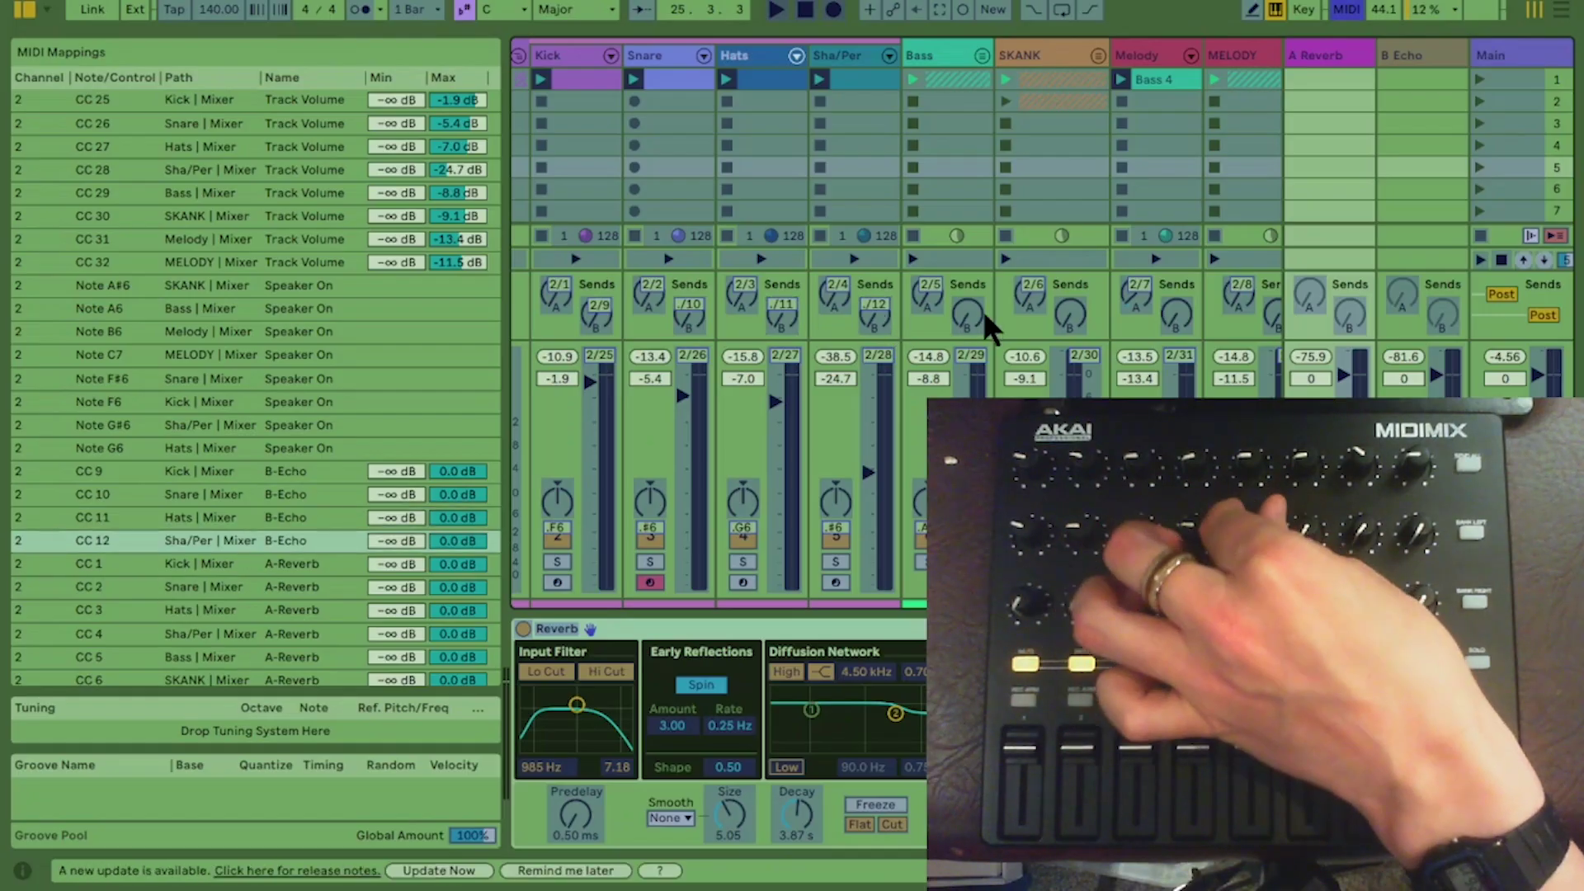
click(967, 307)
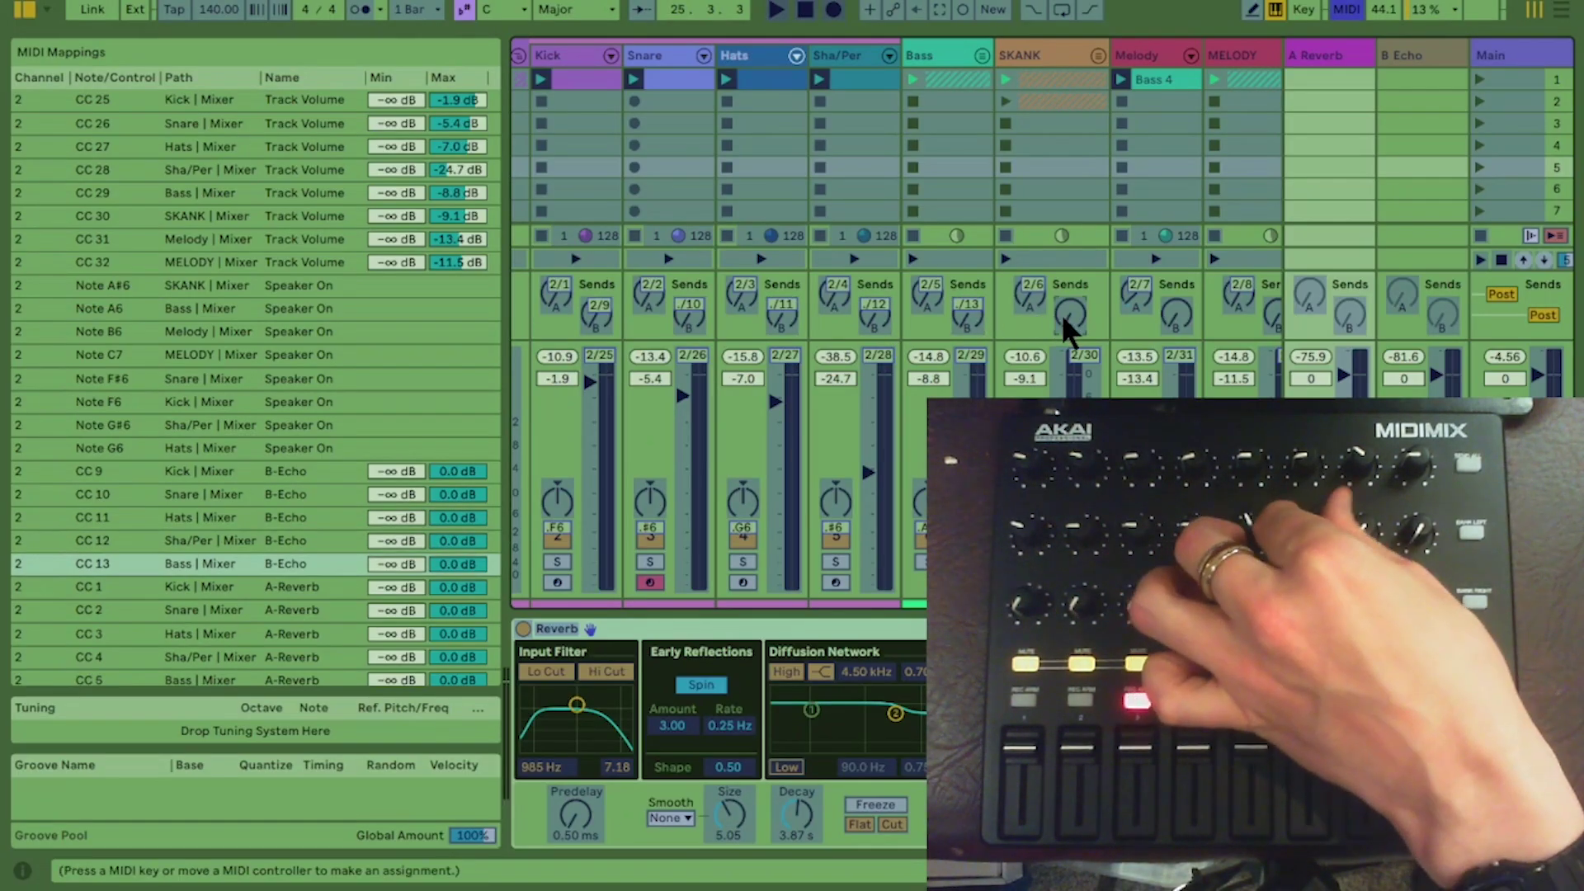
click(1273, 309)
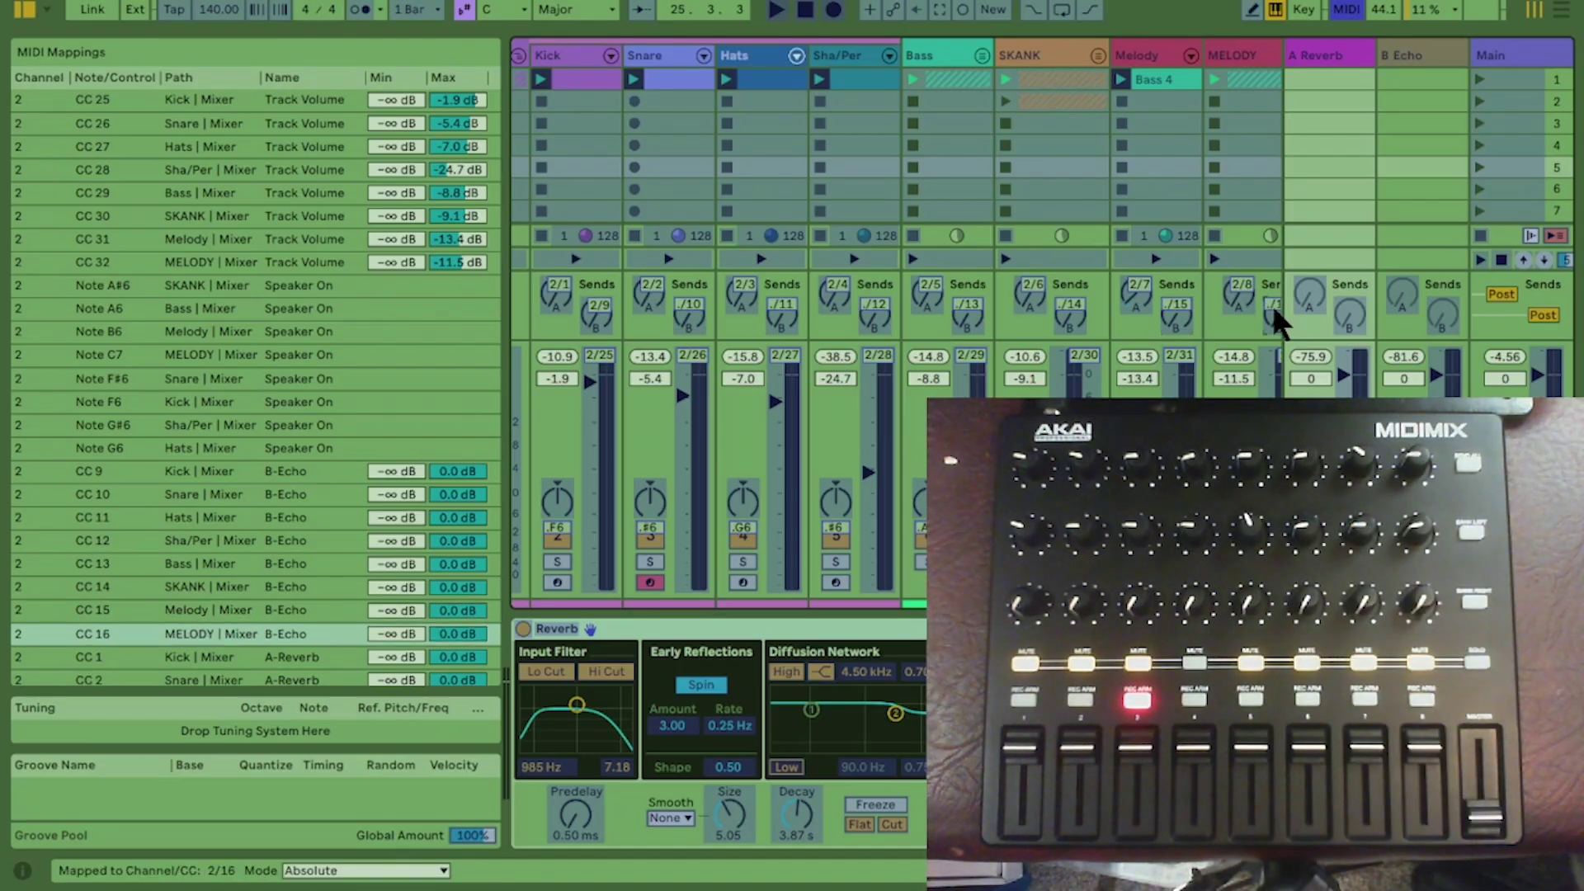
key(ctrl+m)
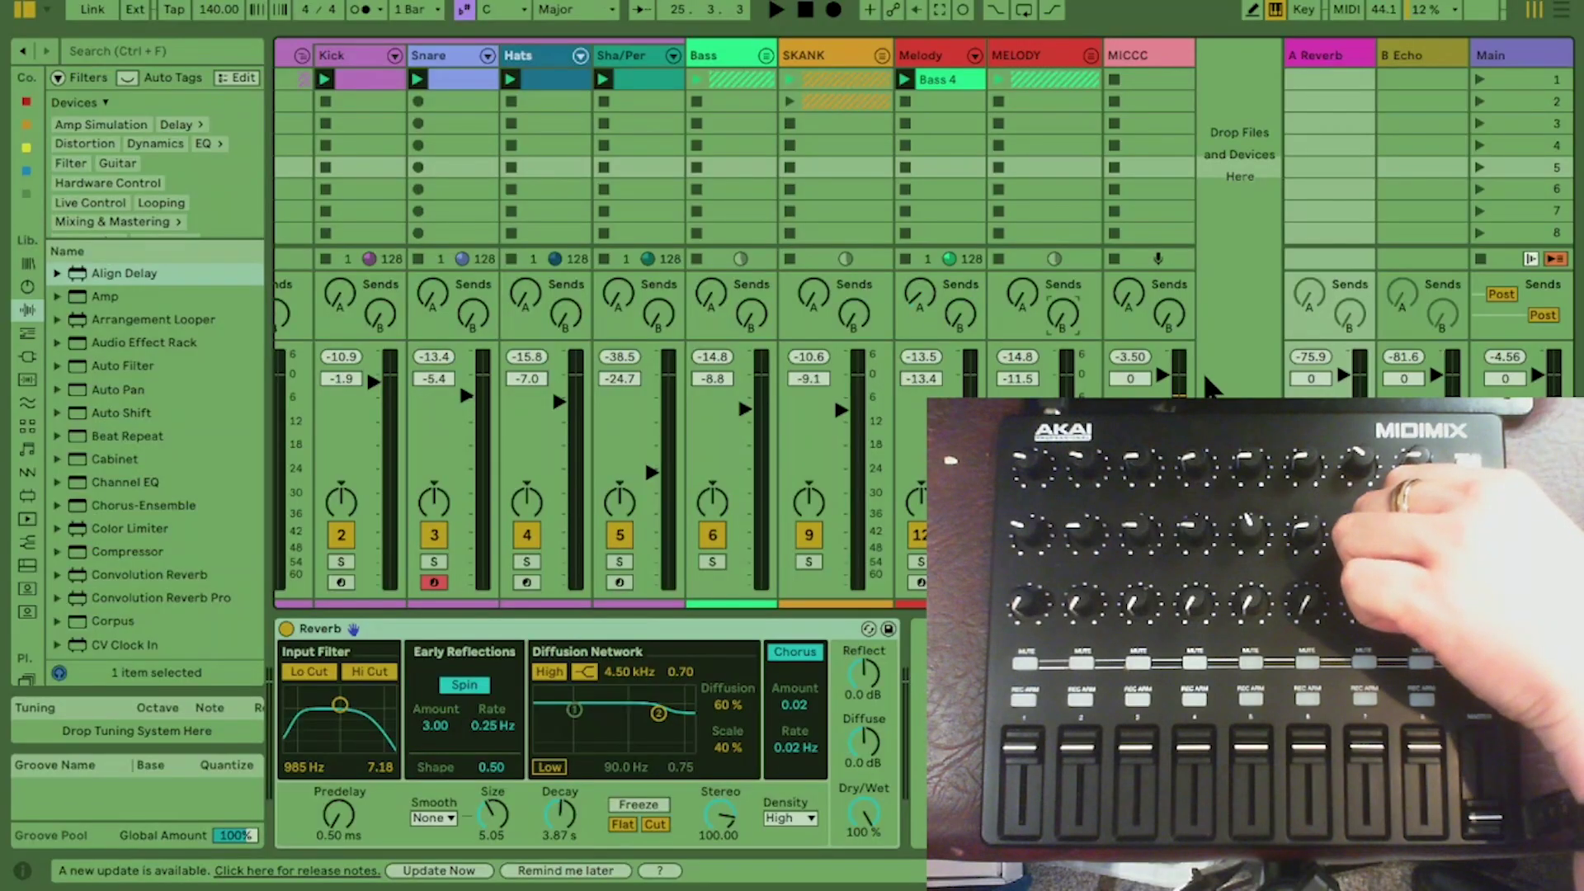
Step: Start playback of the set to test the mapped send knobs
key(space)
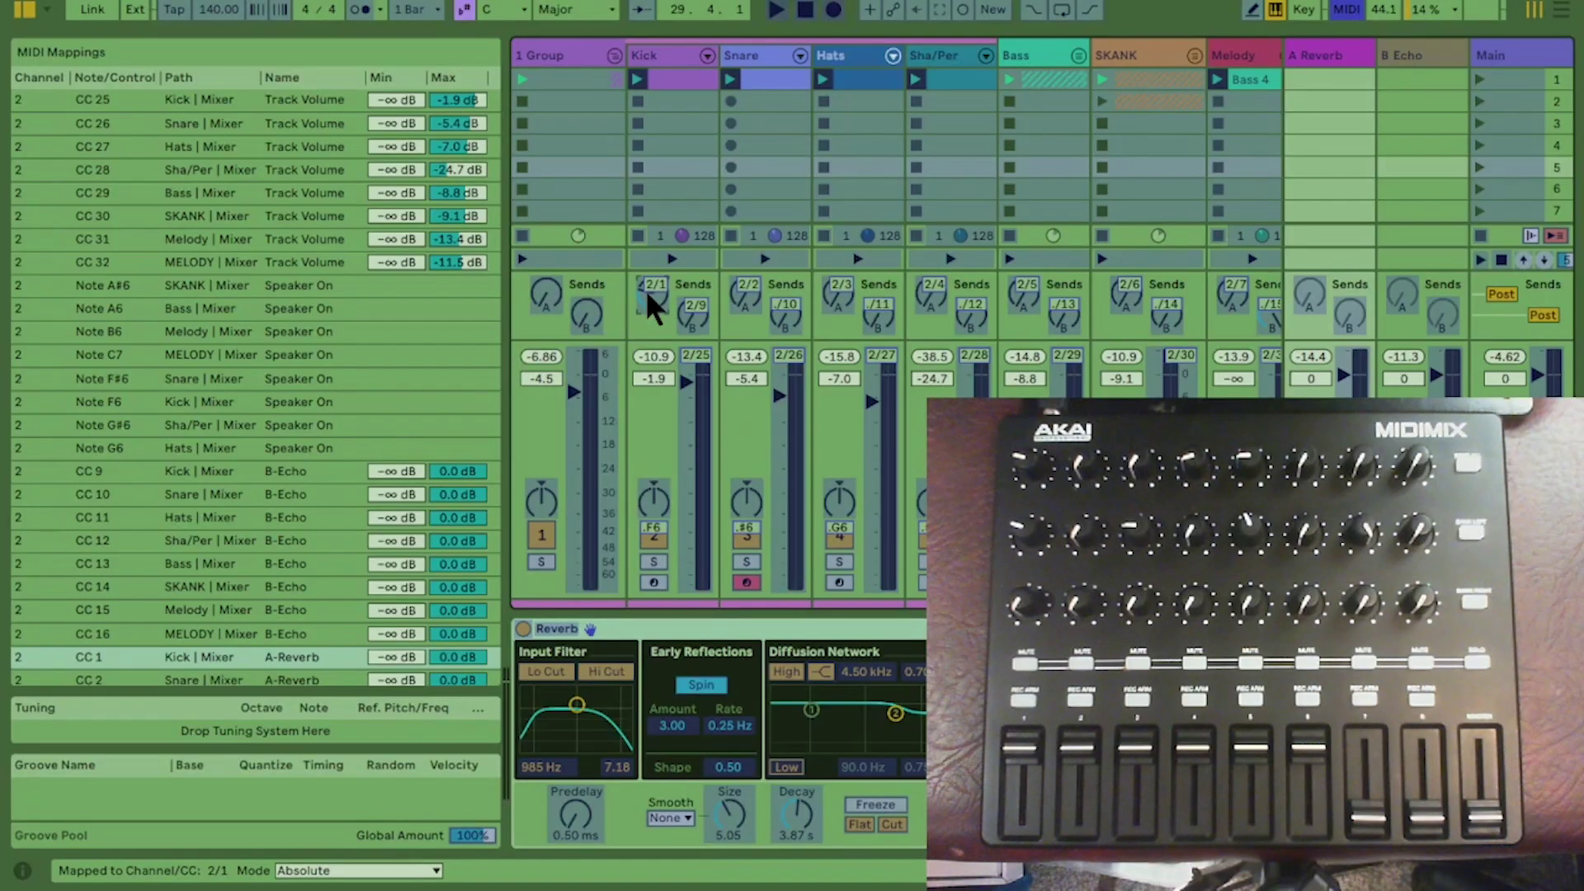
Step: Delete the existing CC 1 to CC 4 A-Reverb send mappings
scroll(322, 596, down, 5)
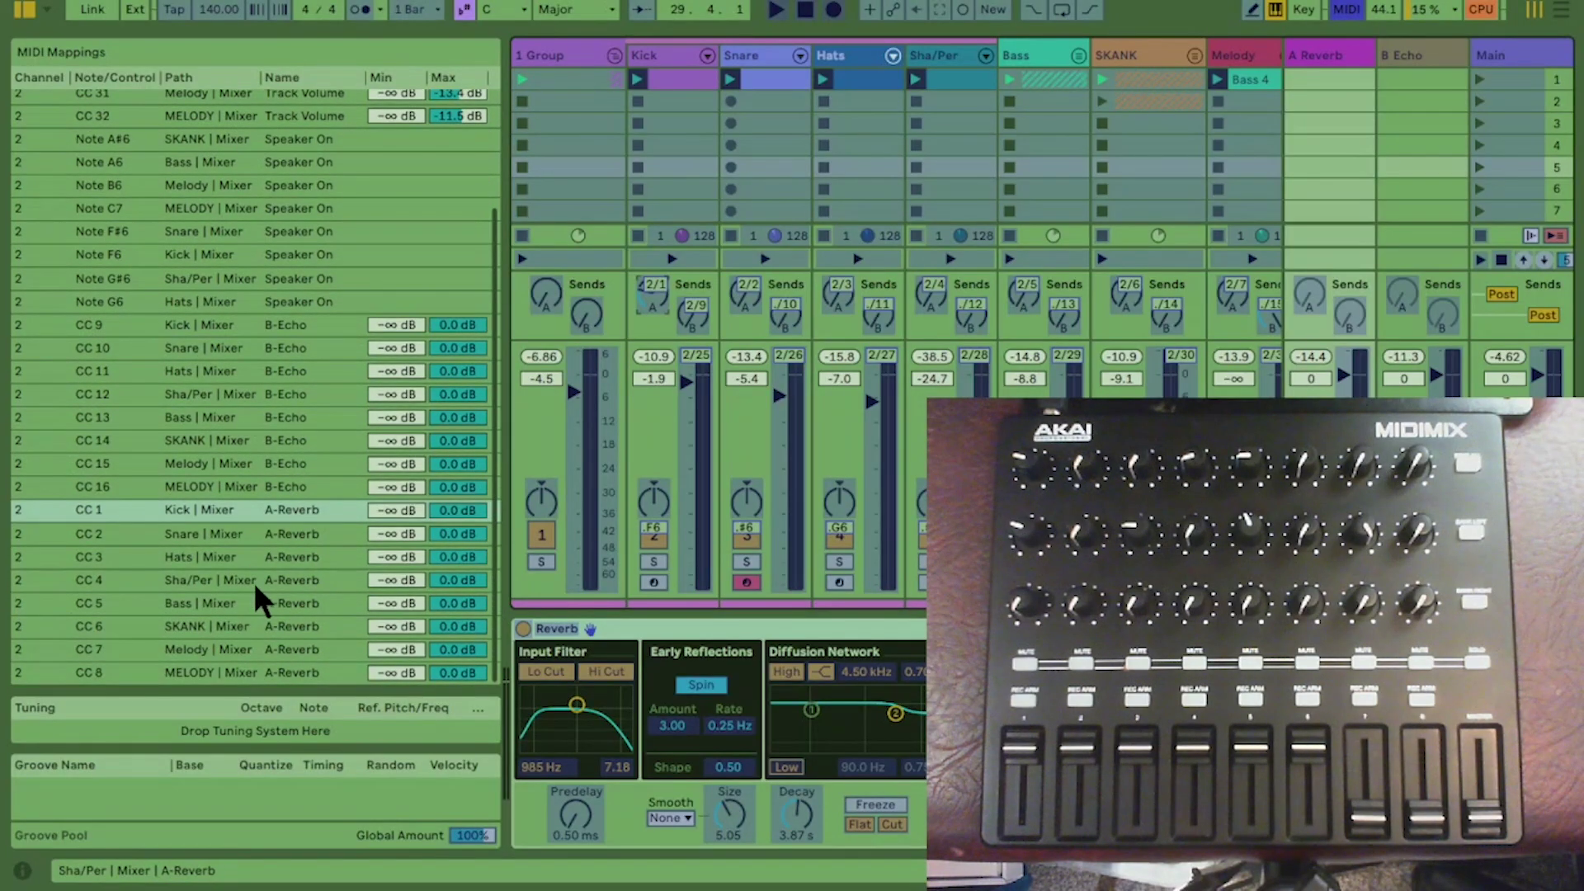
shift+click(257, 581)
key(Delete)
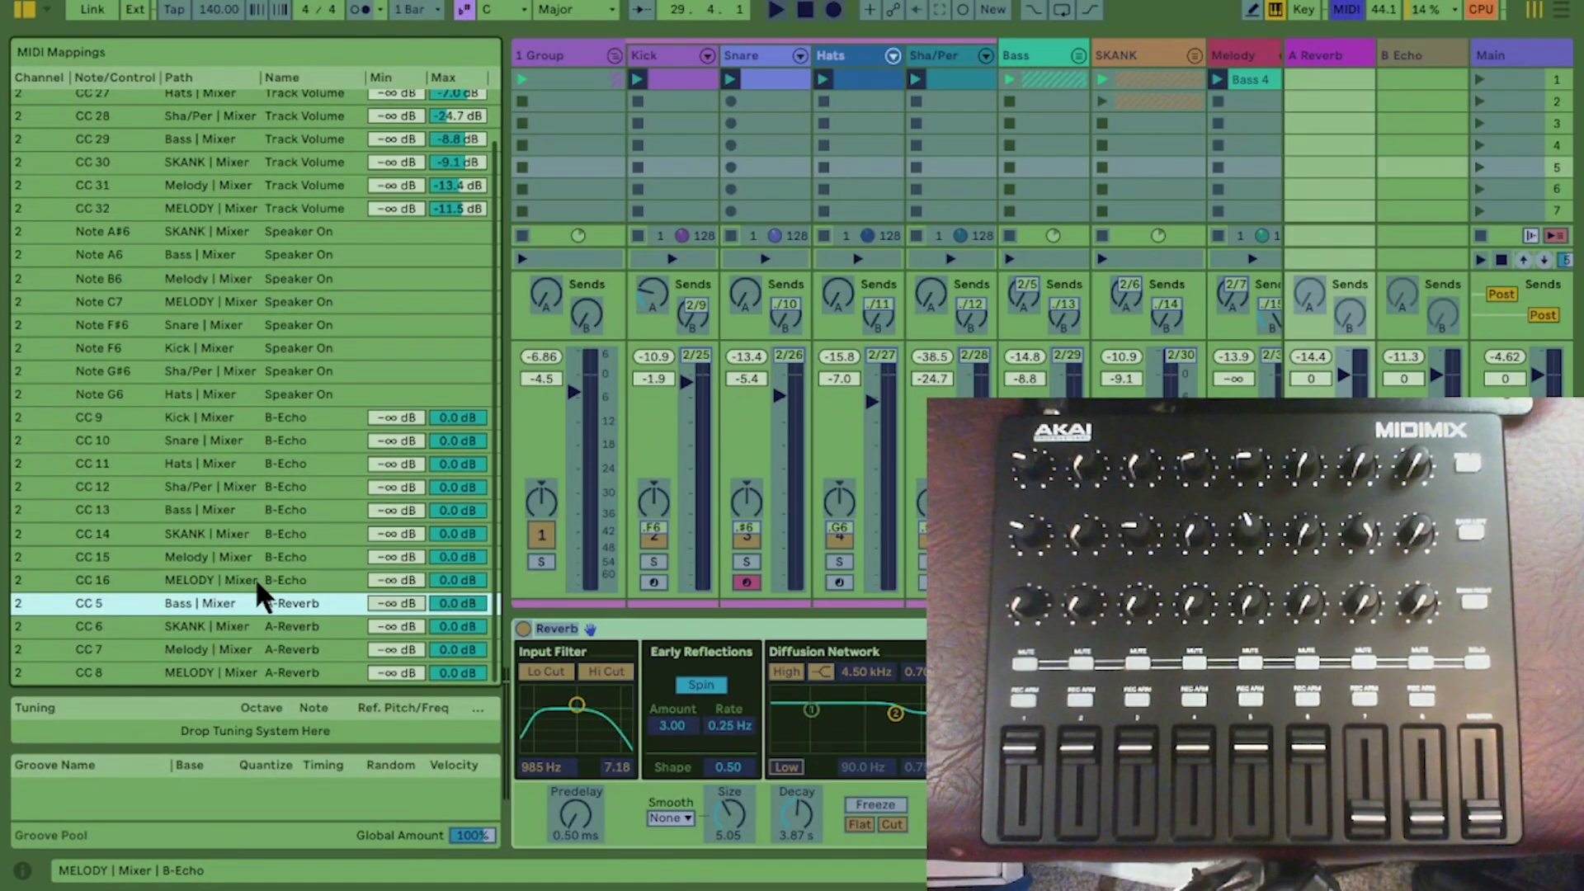
Step: Map the Kick and Snare A Reverb sends to the shared CC 1 knob and exit mapping mode
click(648, 295)
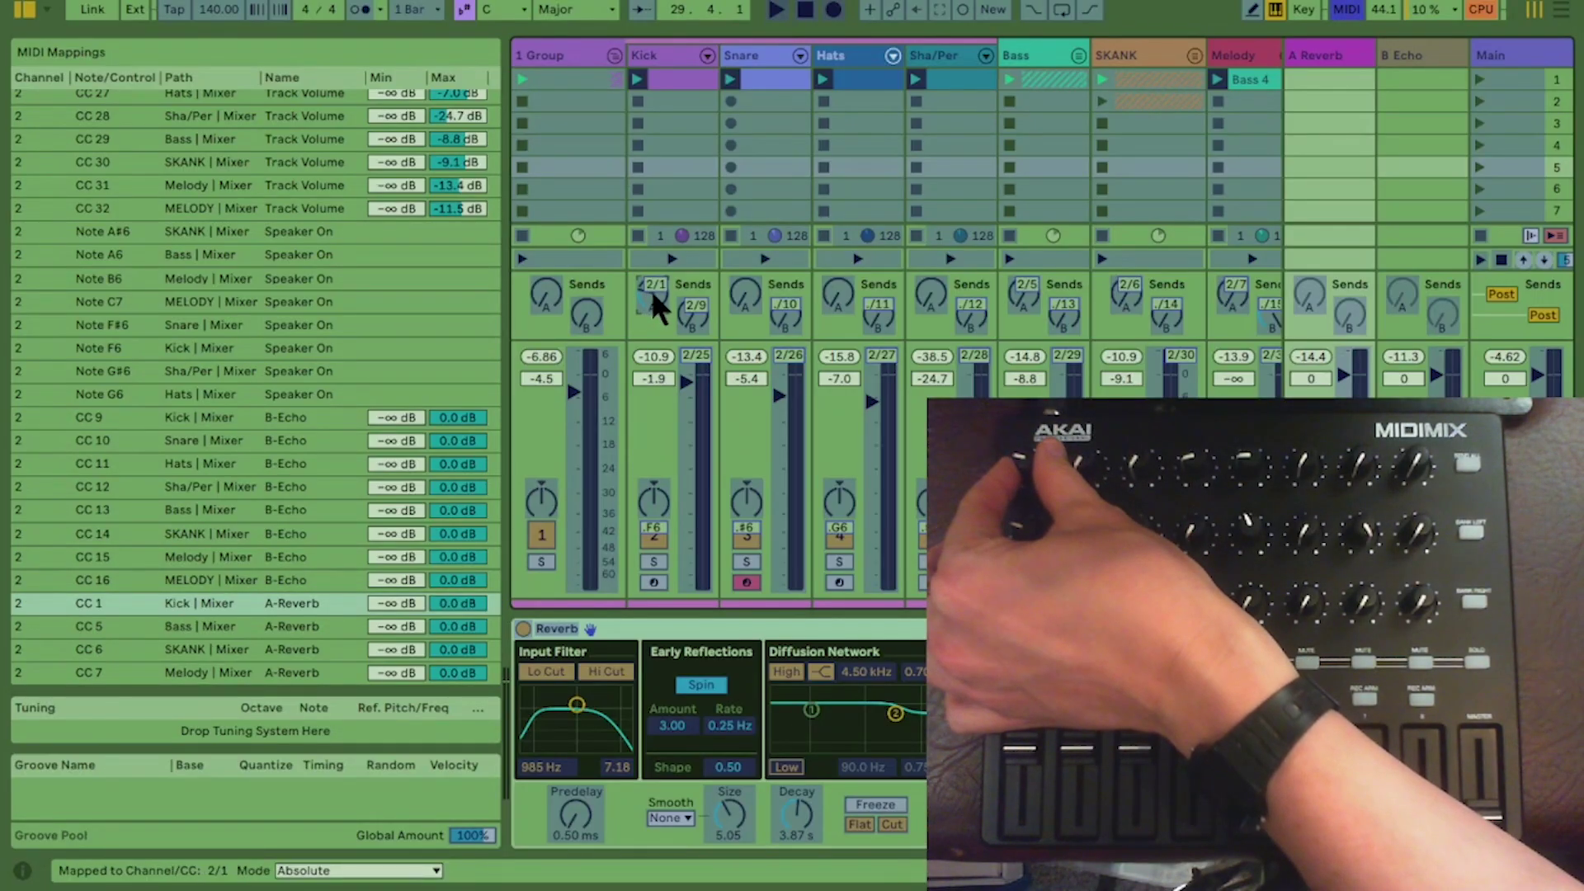
click(745, 295)
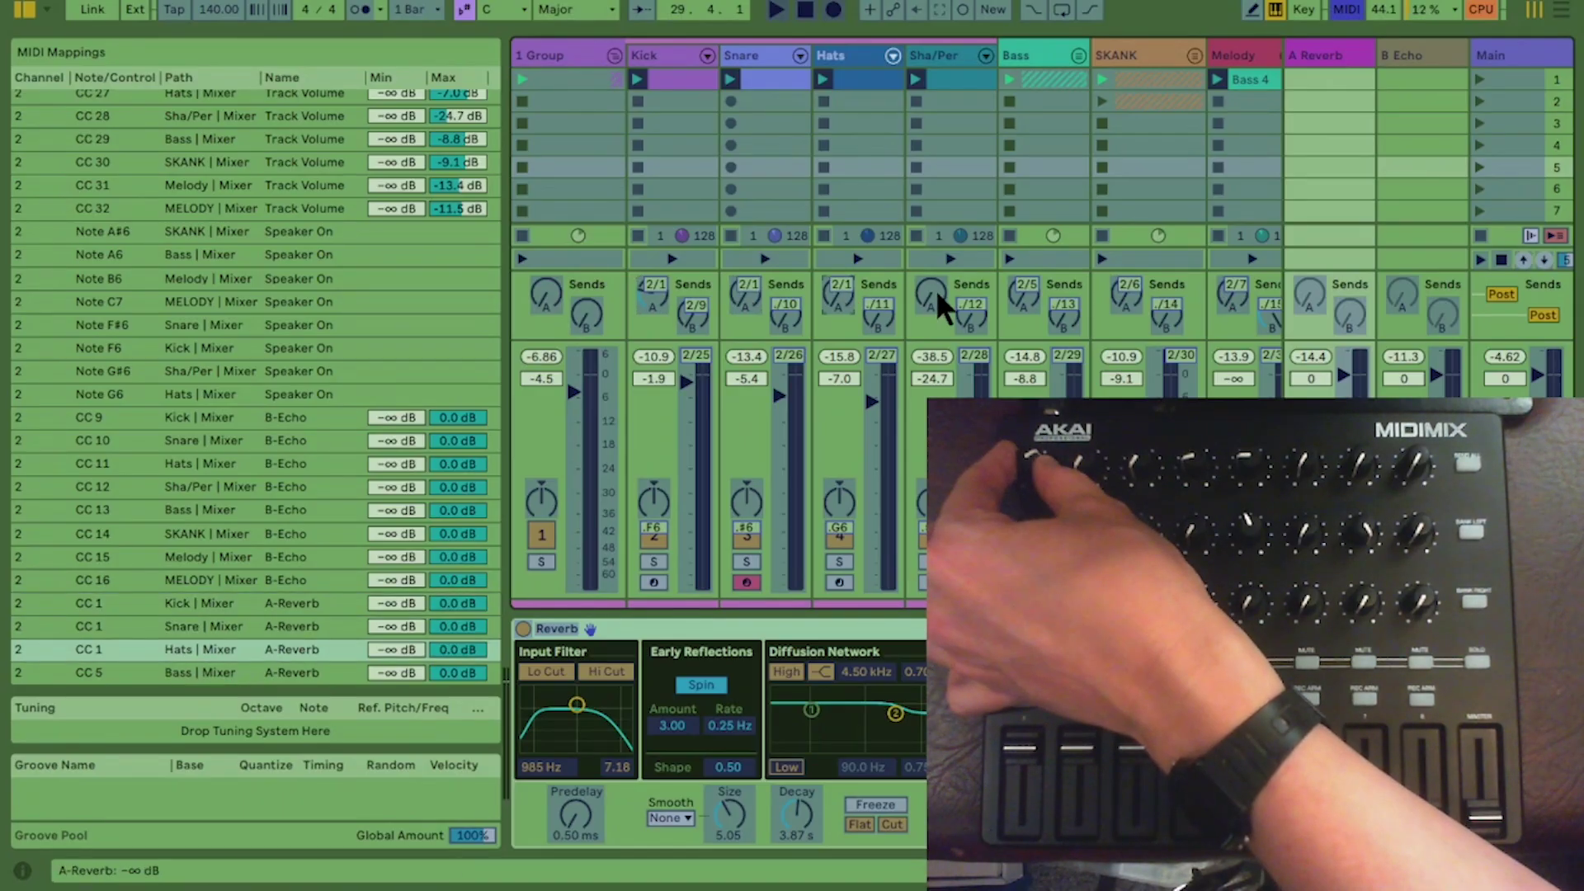
key(ctrl+m)
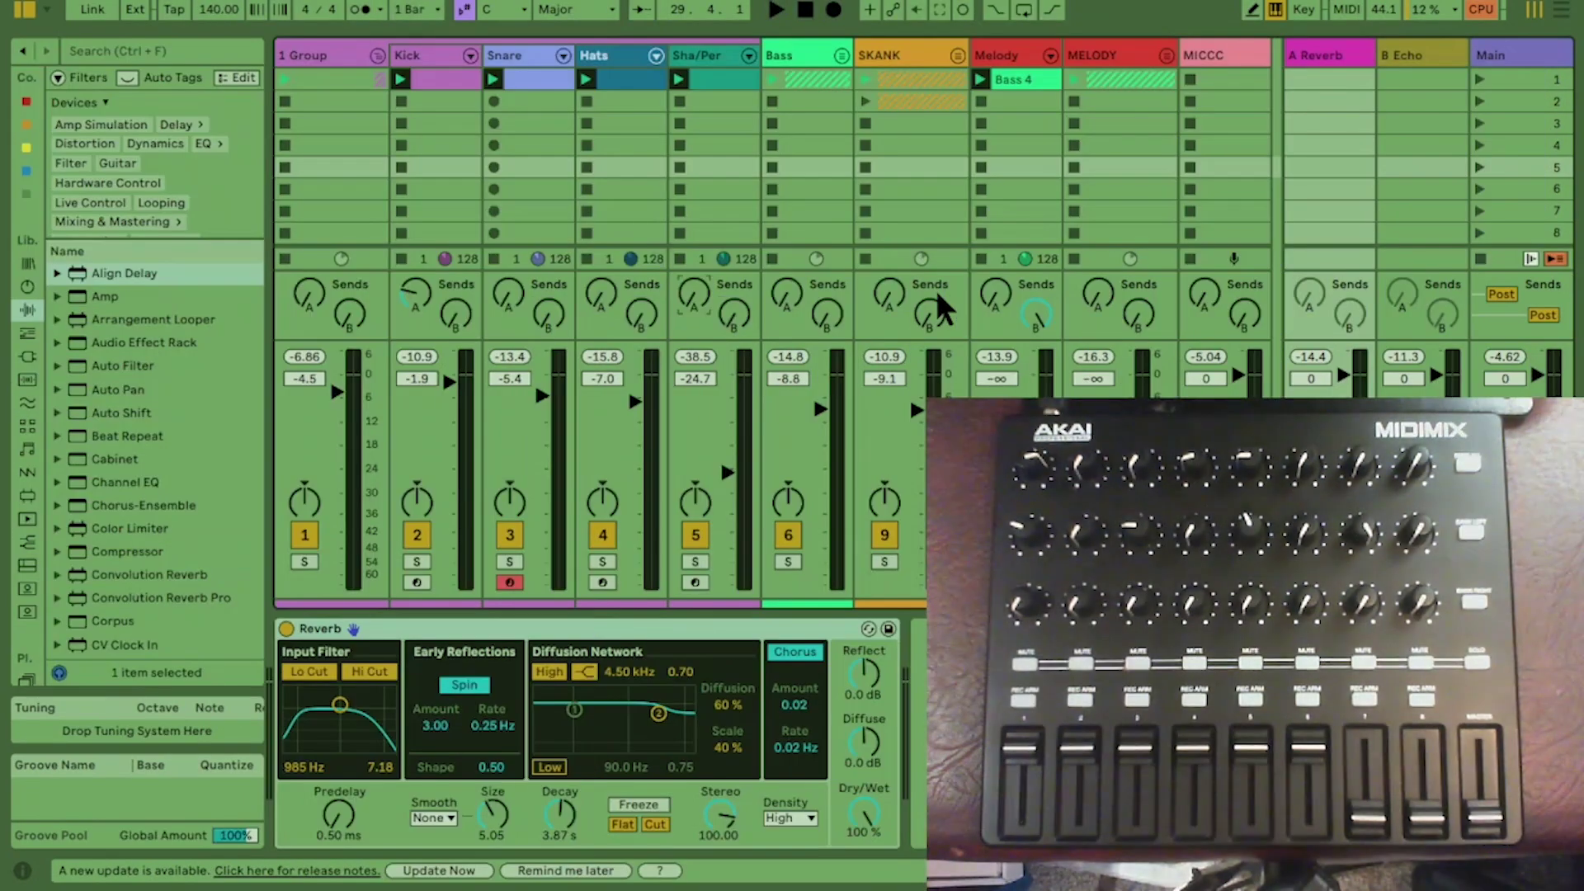
Step: Solo the Group track and start playback
click(305, 562)
key(space)
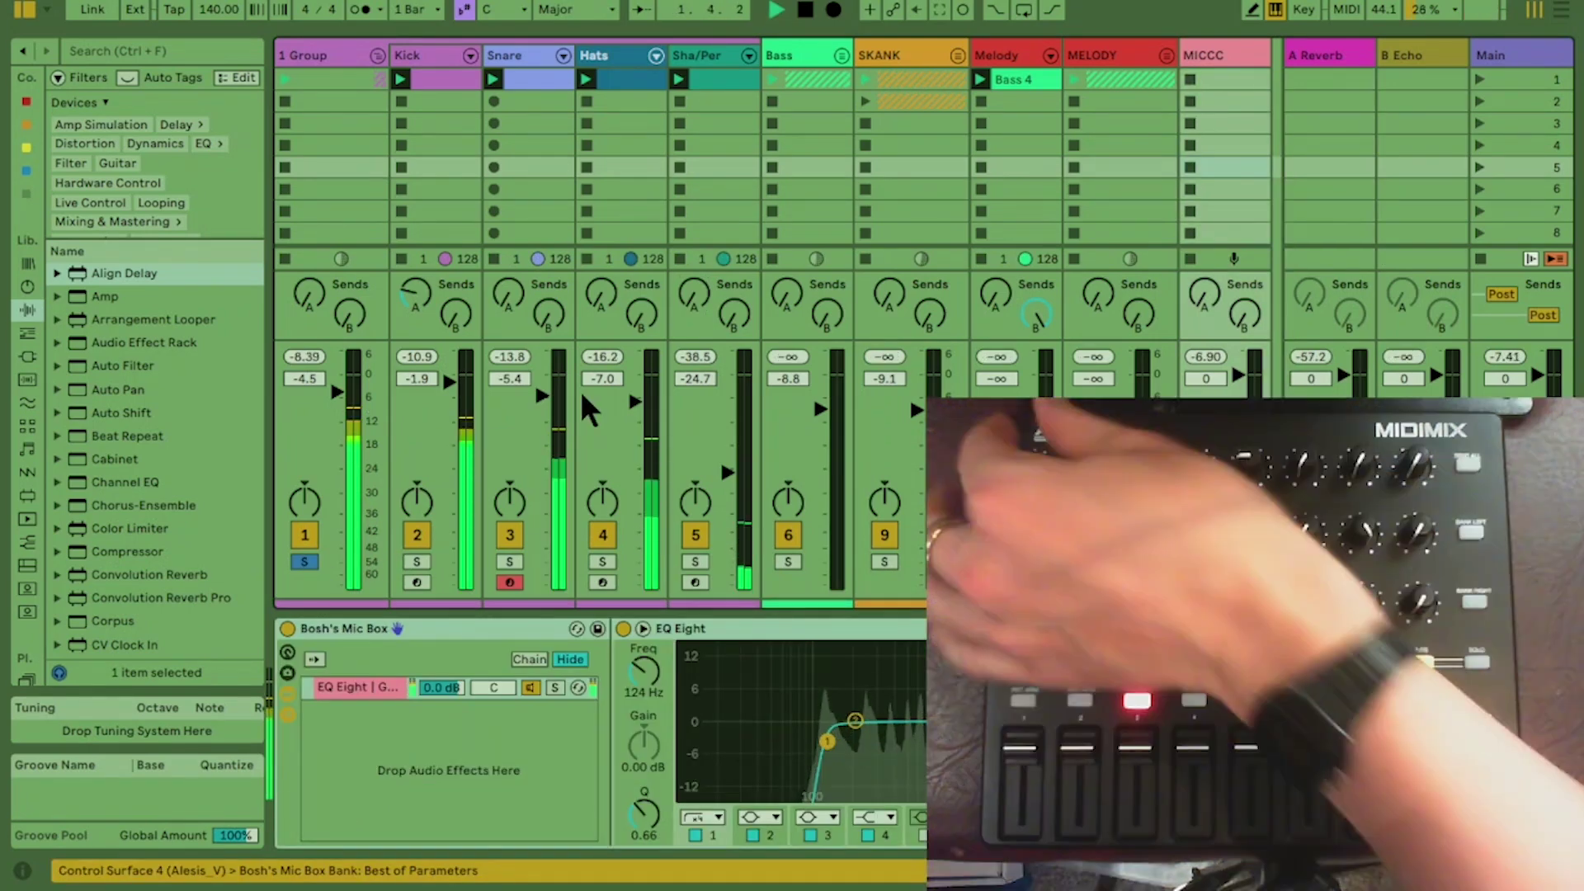